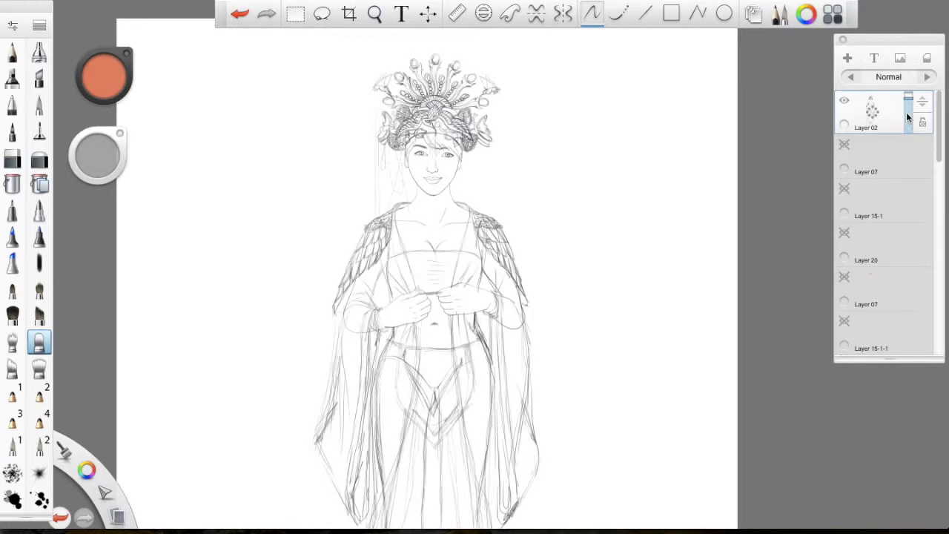
- Adjust the opacity of the pencil sketch on Layer 02 and turn on the hidden Layer 07 below it
drag(908, 104, 908, 88)
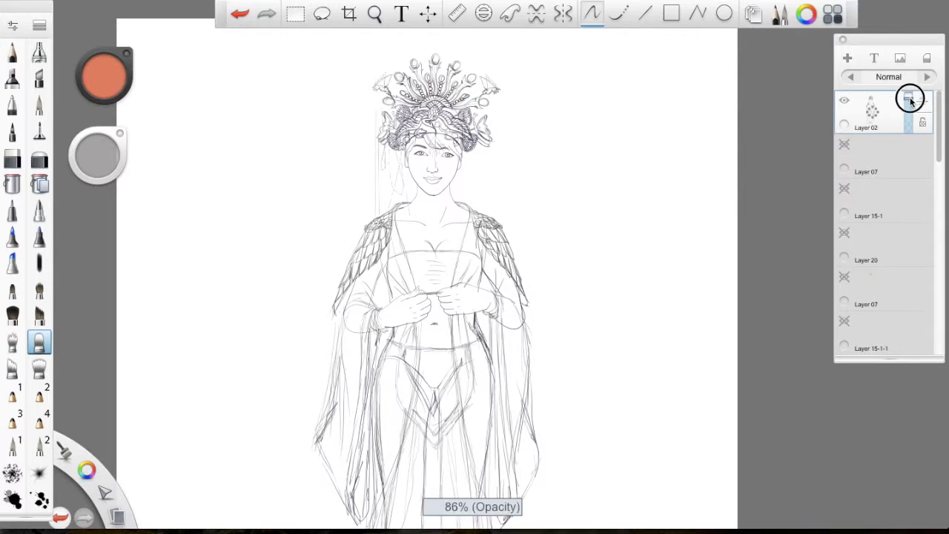
drag(911, 105, 912, 121)
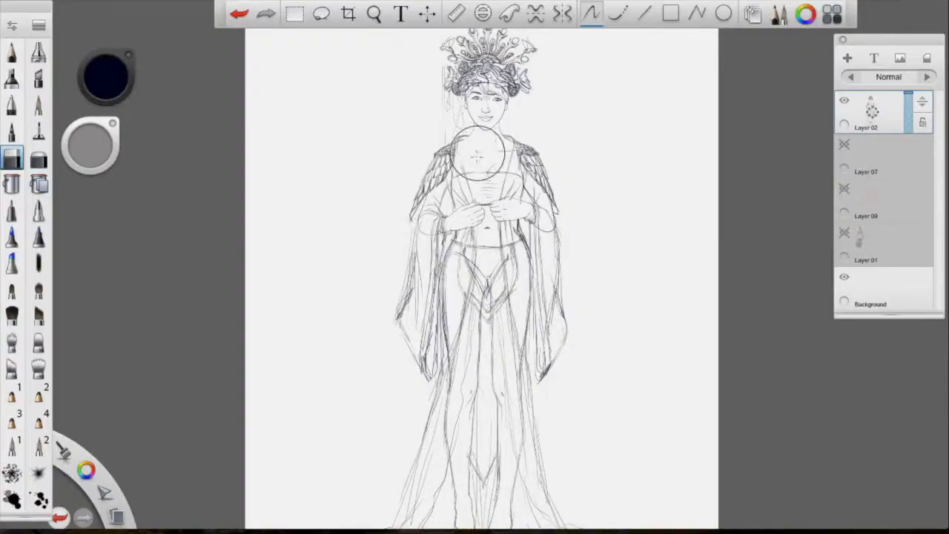
scroll(476, 222, down, 2)
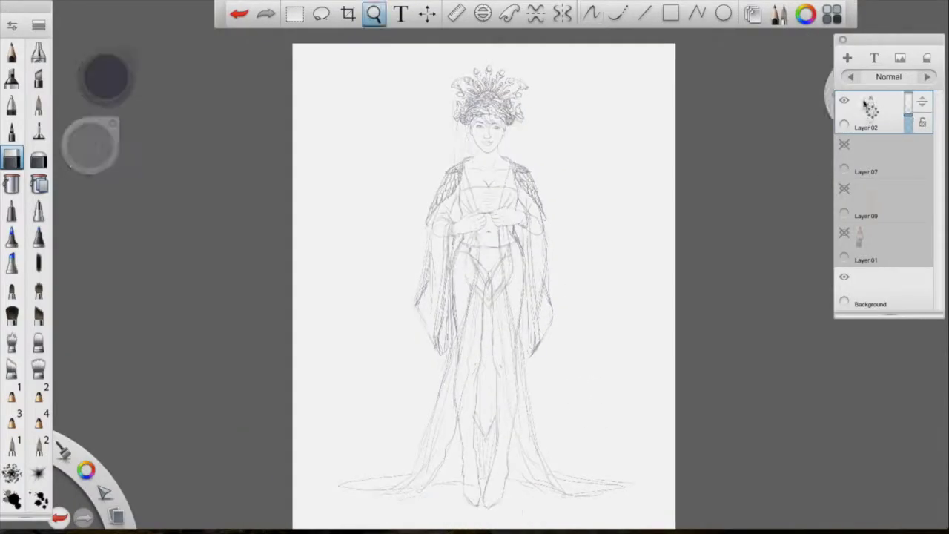
click(843, 143)
- Paint dark navy hair on Layer 05, covering the swept fringe over the forehead and the locks on both sides of the face
scroll(642, 104, up, 5)
scroll(630, 243, down, 2)
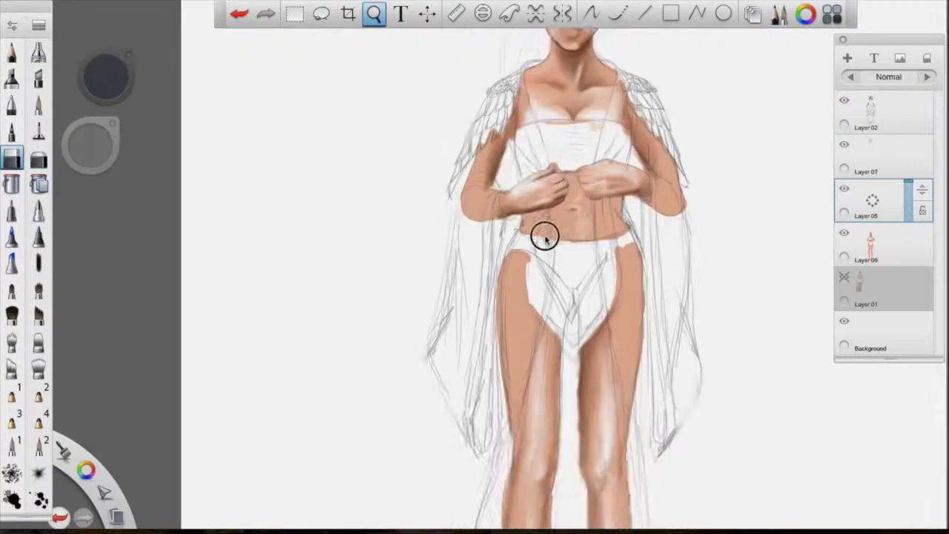
scroll(544, 233, up, 5)
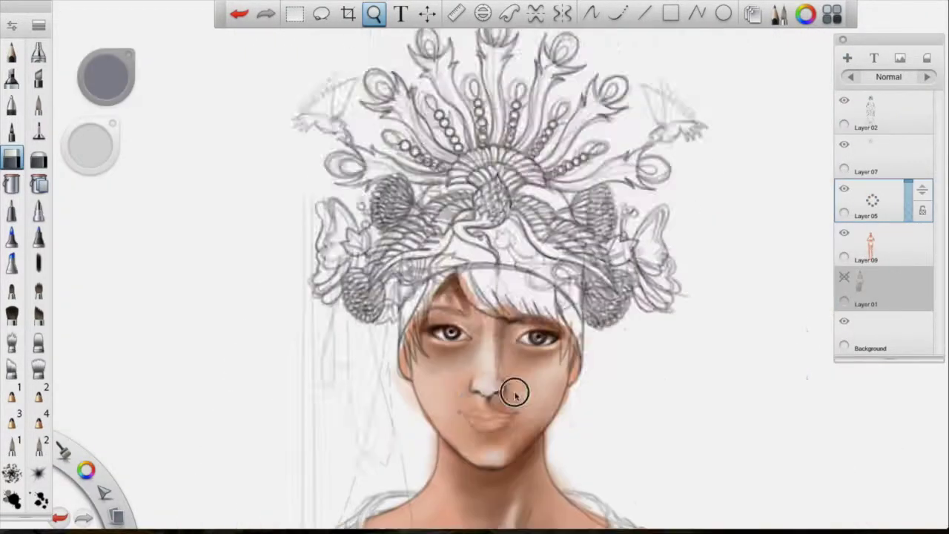
scroll(512, 390, up, 5)
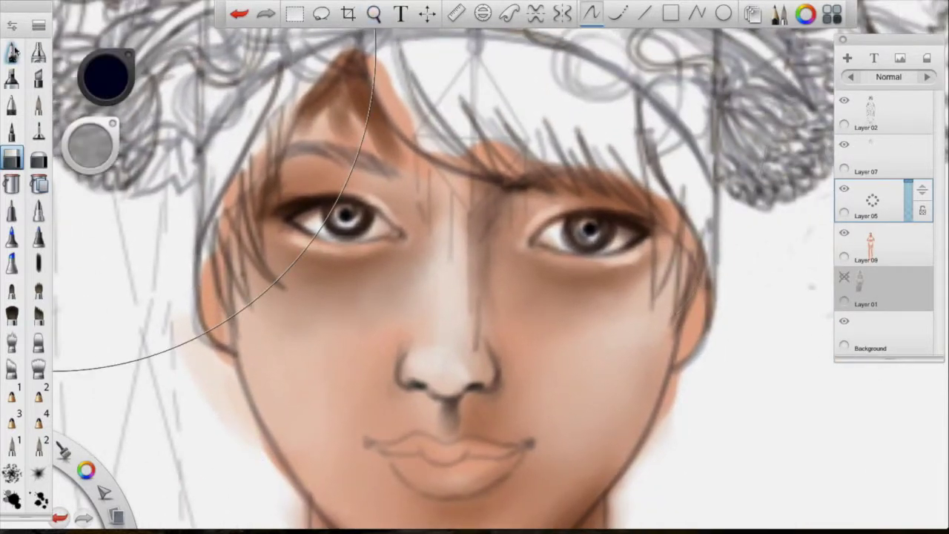
click(38, 262)
mouse_move(396, 78)
mouse_down()
mouse_move(523, 181)
mouse_move(627, 185)
mouse_move(683, 274)
mouse_move(697, 171)
mouse_up()
scroll(469, 182, down, 1)
mouse_move(370, 134)
mouse_down()
mouse_move(452, 159)
mouse_move(567, 170)
mouse_move(419, 143)
mouse_move(599, 241)
mouse_move(281, 269)
mouse_move(260, 347)
mouse_move(240, 272)
mouse_up()
scroll(679, 241, down, 5)
scroll(445, 254, up, 5)
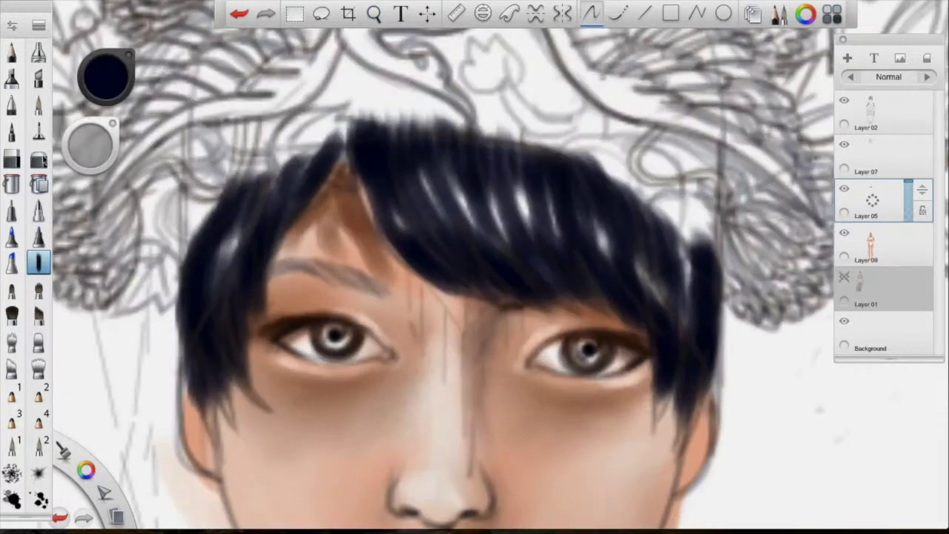
- Undo the last blending stroke and soften the white gaps in the navy fringe and side locks with another blending brush
key(ctrl+z)
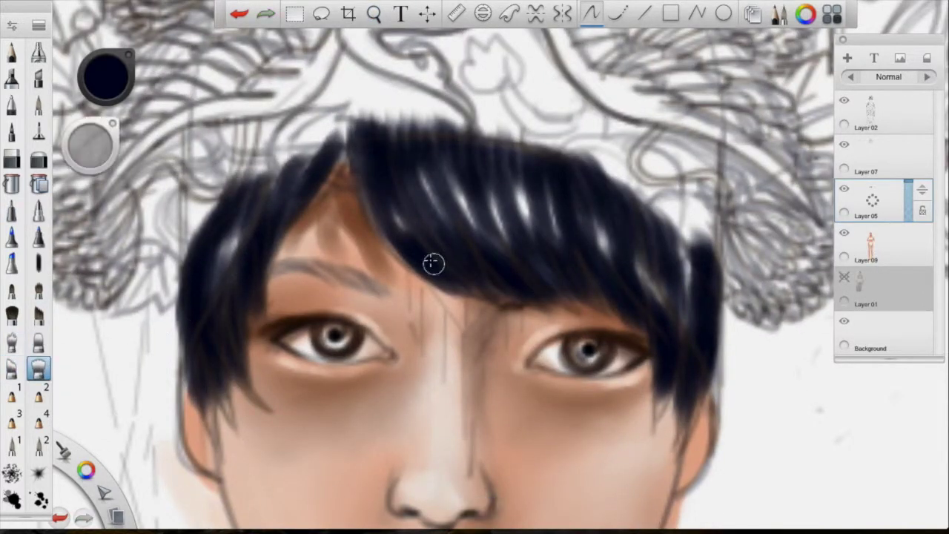
click(11, 341)
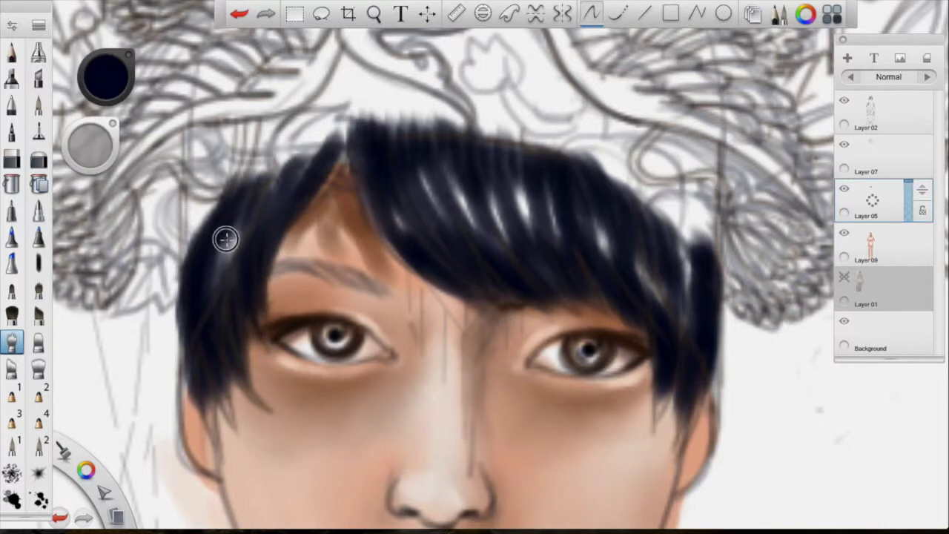
click(843, 101)
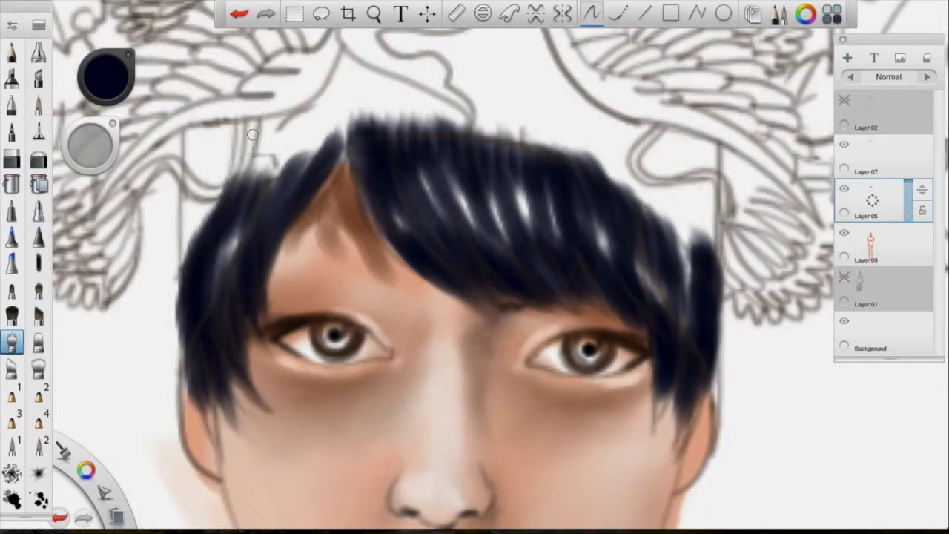
scroll(597, 342, down, 5)
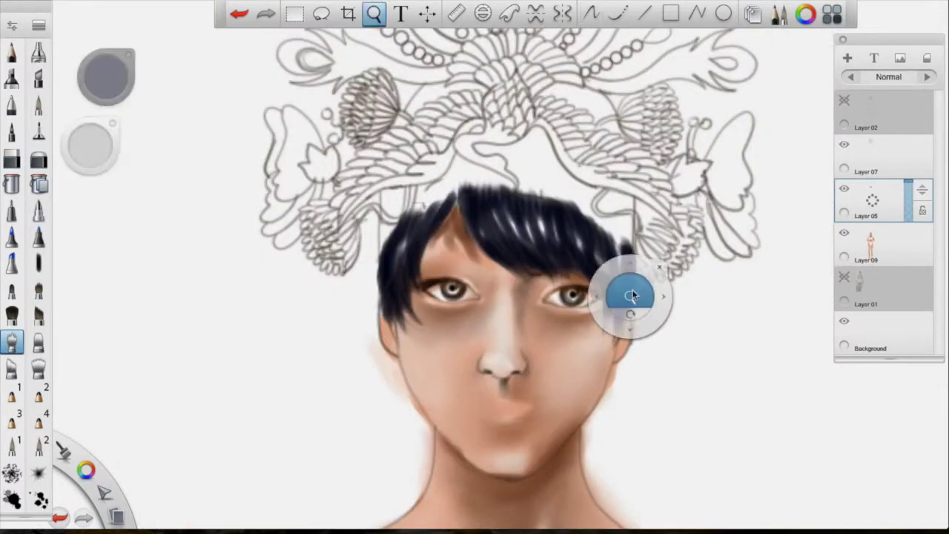
scroll(625, 290, up, 5)
click(843, 101)
key([)
drag(635, 289, 601, 234)
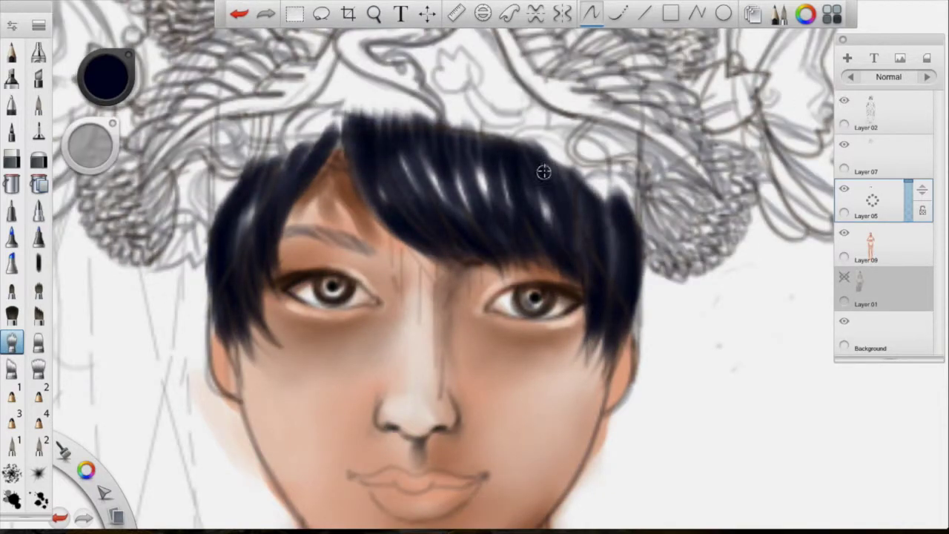
scroll(556, 257, up, 2)
scroll(430, 229, down, 1)
drag(90, 143, 100, 168)
drag(395, 275, 348, 185)
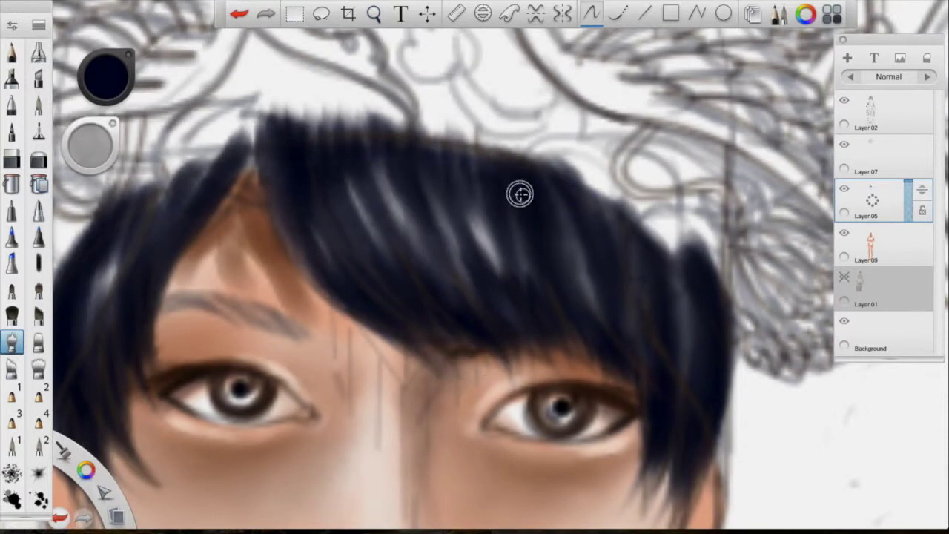
- Paint fine navy strands through the fringe and side locks to darken the remaining light gaps in the hair
click(11, 132)
drag(174, 330, 161, 231)
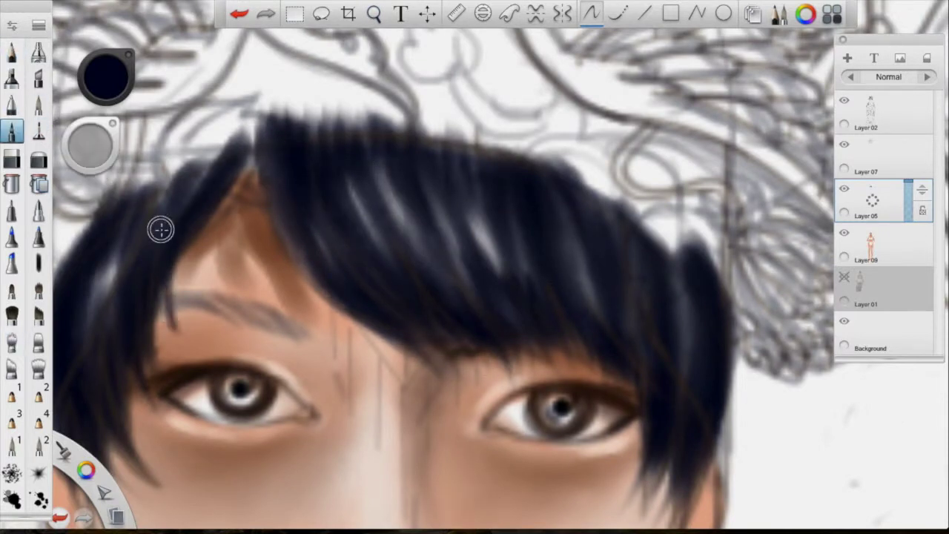
drag(415, 286, 387, 140)
drag(467, 292, 479, 171)
drag(586, 312, 598, 267)
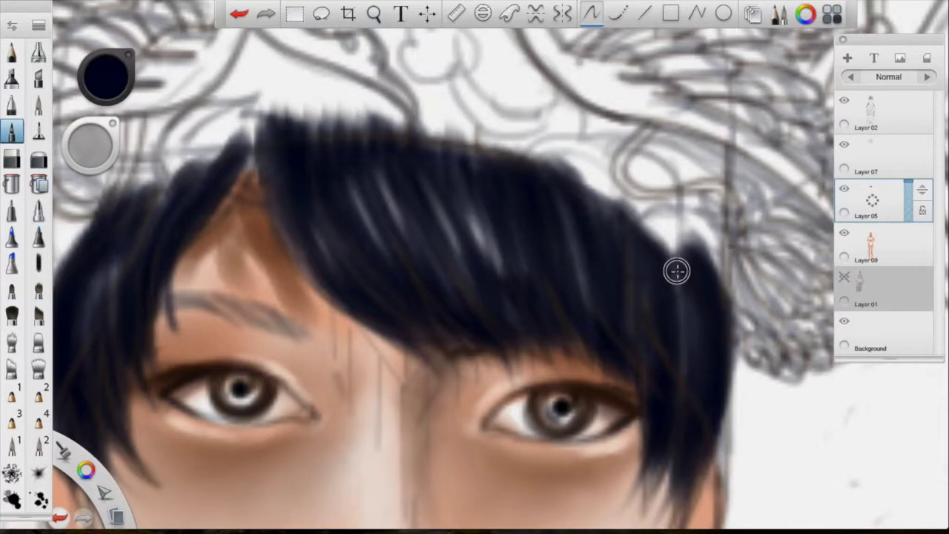
scroll(349, 318, down, 5)
scroll(547, 158, up, 4)
drag(546, 159, 519, 275)
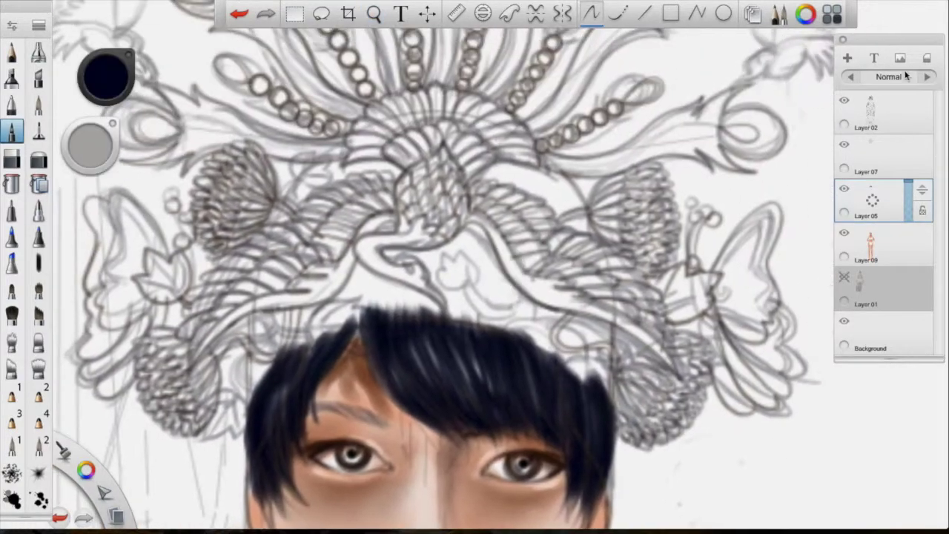
- Add a new layer above the hair and browse the Pictures folder in Finder for a reference image
key(ctrl+l)
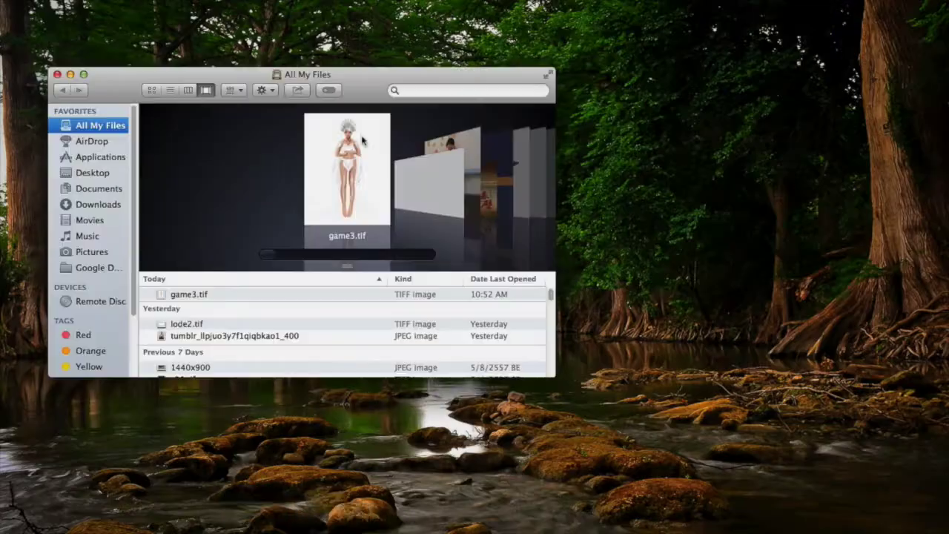
scroll(402, 202, right, 3)
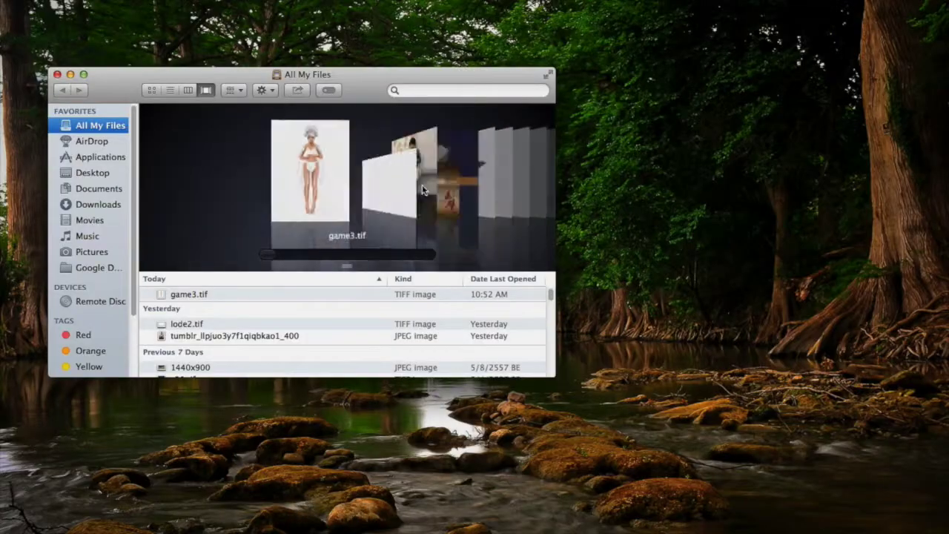
click(89, 252)
drag(360, 204, 327, 299)
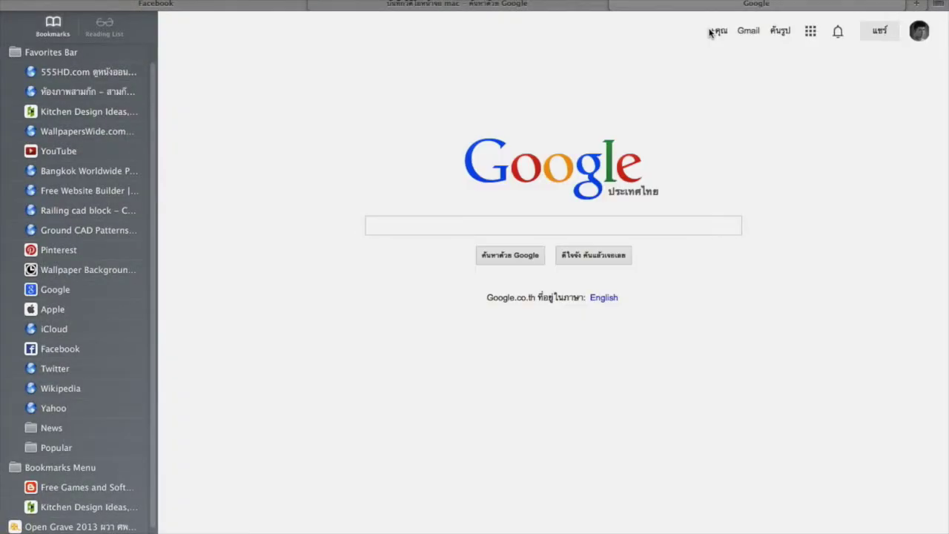
- Search Google for "gold" in the web browser and look through the image results
text(gold)
key(Return)
click(298, 346)
scroll(350, 362, down, 10)
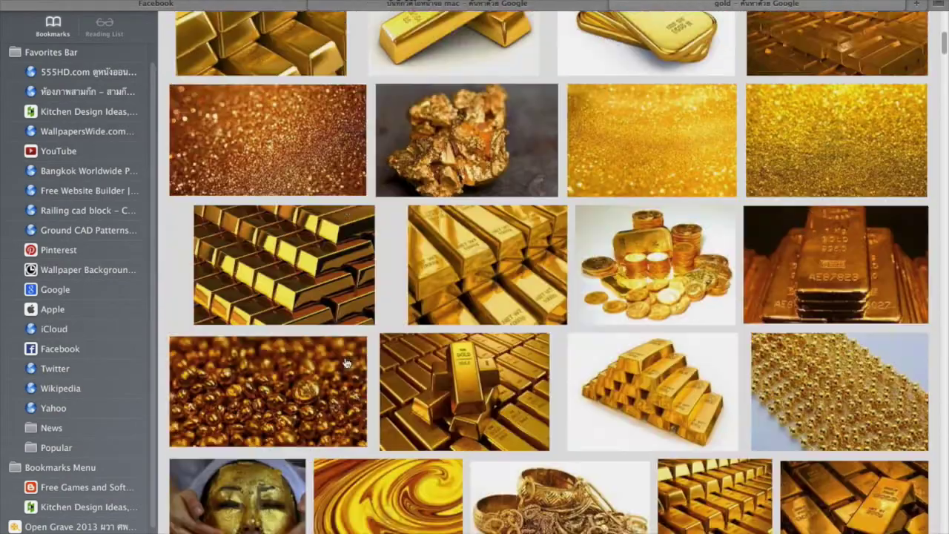
scroll(350, 362, down, 5)
- Save a picture of stacked gold bars from the image results and look it up in the Pictures folder
click(260, 437)
click(735, 271)
right_click(388, 84)
click(434, 120)
key(Return)
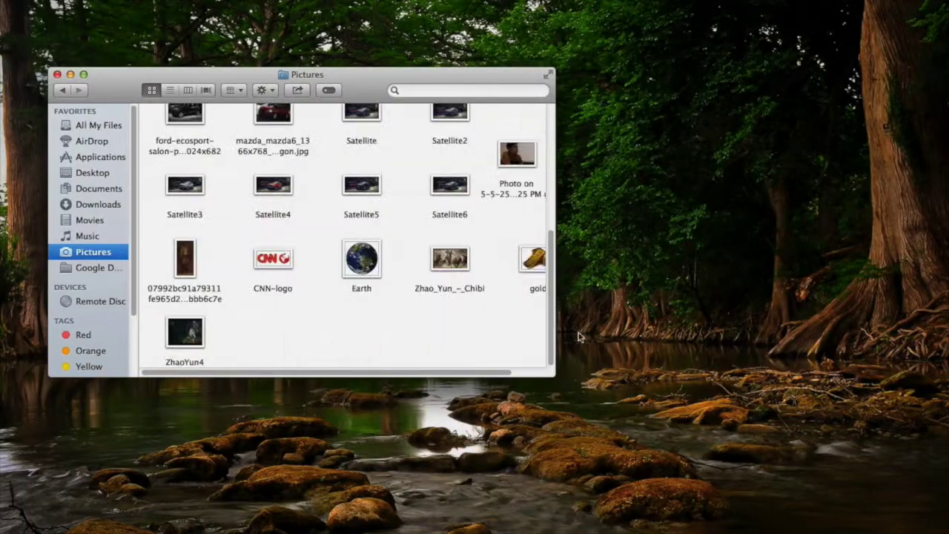
drag(519, 252, 462, 226)
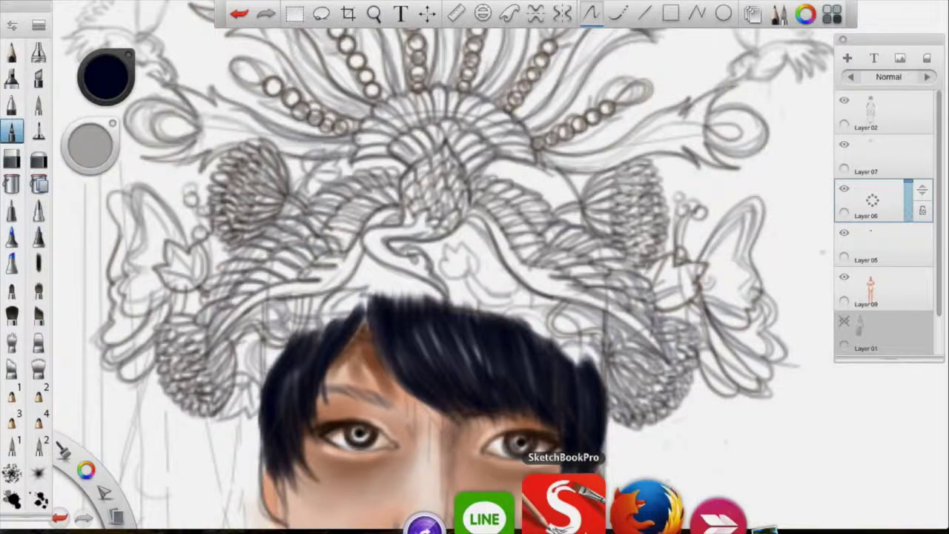
- Import the gold bar picture from the Pictures folder, place it beside the head as a color reference, and add a new layer
key(super+o)
click(423, 242)
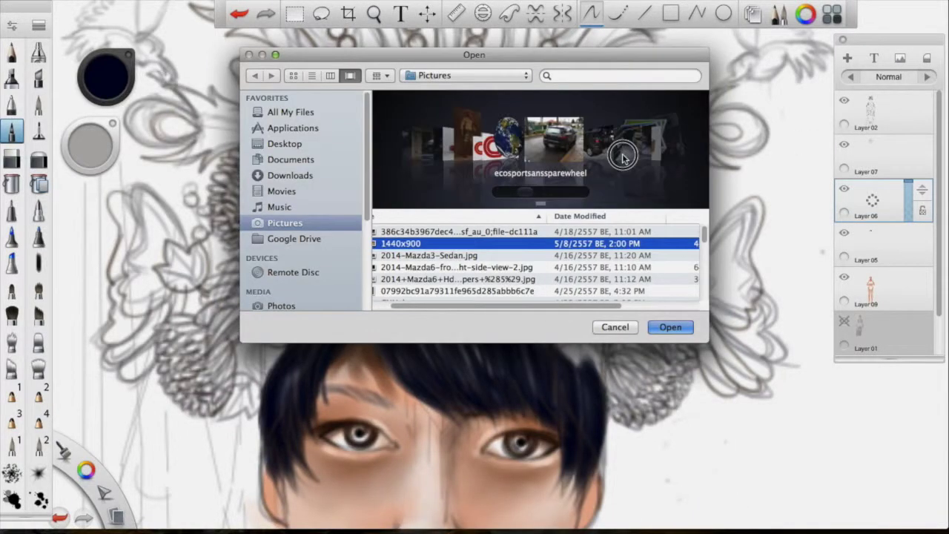
click(324, 194)
click(283, 223)
click(541, 200)
key(Return)
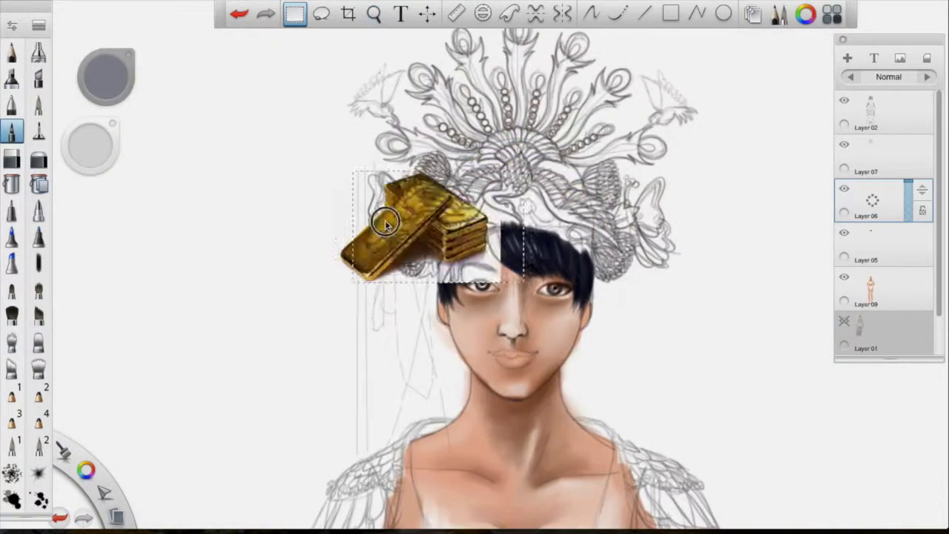
scroll(343, 245, up, 5)
- Set up the Felt Pen in golden yellow with size 69.1 for heavy and 17.1 for light pen pressure
drag(106, 75, 106, 111)
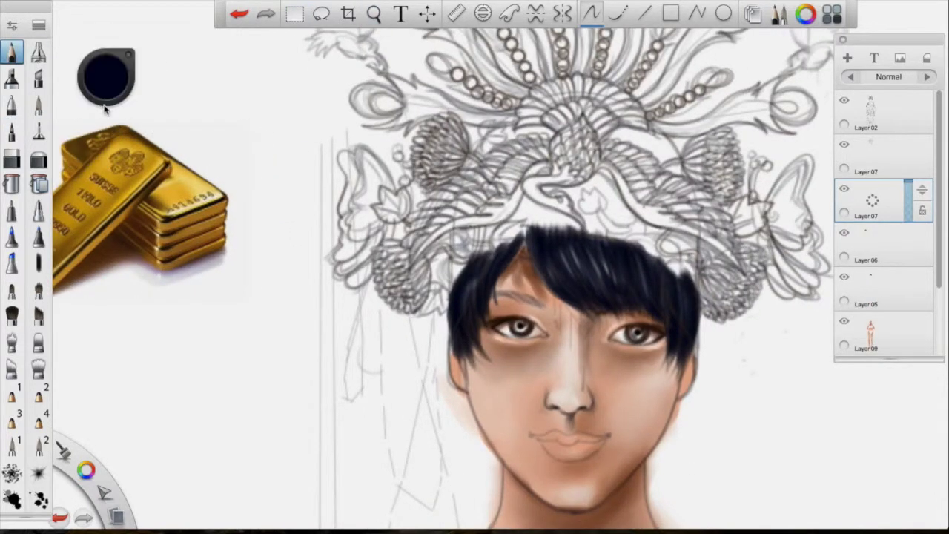
click(38, 132)
click(39, 132)
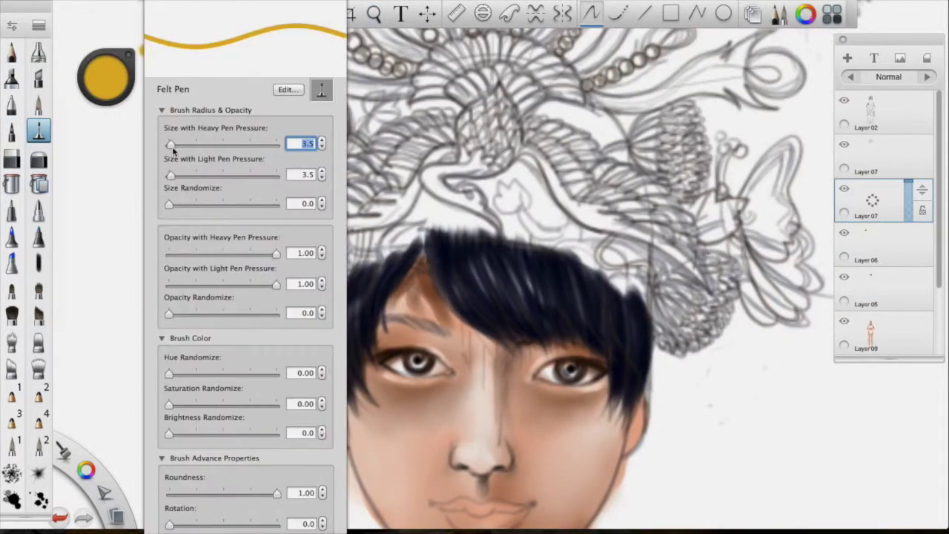
drag(169, 204, 201, 201)
drag(104, 171, 185, 183)
click(39, 132)
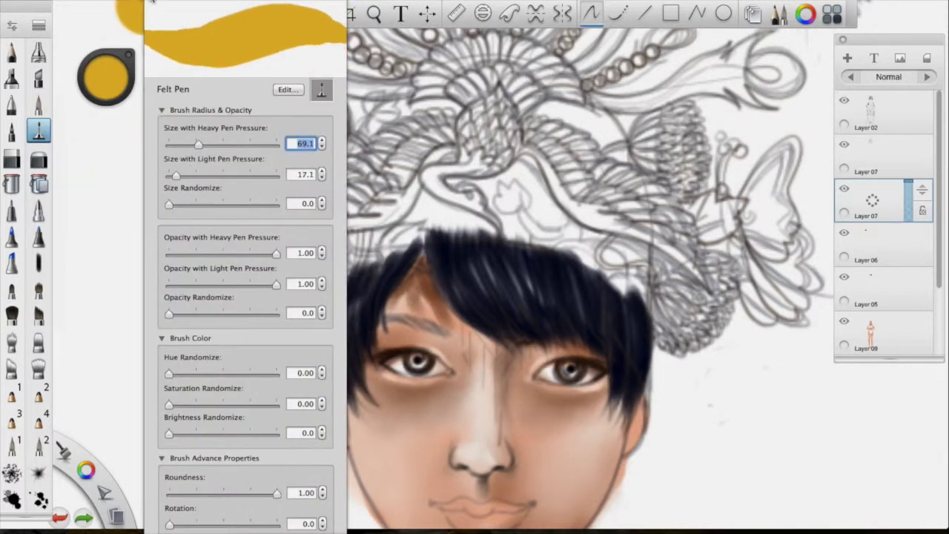
click(196, 6)
click(229, 144)
- Hide the rough sketch on Layer 02 and fill the headdress band, bird wings and side flowers with flat golden yellow
mouse_move(341, 219)
mouse_down()
mouse_move(403, 223)
mouse_move(444, 212)
mouse_move(538, 249)
mouse_move(356, 263)
mouse_move(635, 173)
mouse_move(459, 77)
mouse_move(492, 115)
mouse_move(483, 229)
mouse_move(625, 237)
mouse_up()
click(844, 100)
key(space)
mouse_move(477, 190)
mouse_down()
mouse_move(384, 269)
mouse_move(416, 291)
mouse_up()
mouse_move(386, 350)
mouse_down()
mouse_move(406, 401)
mouse_move(354, 451)
mouse_move(324, 431)
mouse_move(421, 217)
mouse_move(493, 216)
mouse_move(609, 270)
mouse_up()
key(space)
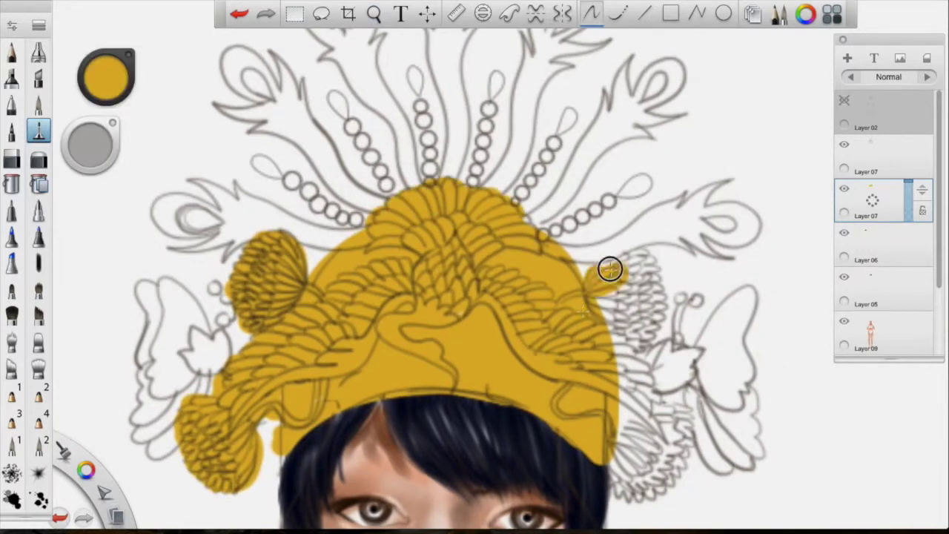
drag(642, 329, 648, 479)
mouse_move(663, 239)
mouse_down()
mouse_move(681, 205)
mouse_move(715, 250)
mouse_up()
- Fill the peacock feather plumes fanning out above the headdress with flat golden yellow, leaving the beads unpainted
scroll(715, 250, down, 2)
drag(542, 141, 537, 302)
drag(628, 152, 641, 199)
drag(600, 249, 593, 326)
mouse_move(689, 214)
mouse_down()
mouse_move(675, 246)
mouse_move(711, 245)
mouse_up()
mouse_move(441, 141)
mouse_down()
mouse_move(430, 152)
mouse_move(493, 267)
mouse_move(475, 318)
mouse_up()
drag(386, 223, 362, 211)
drag(470, 346, 464, 351)
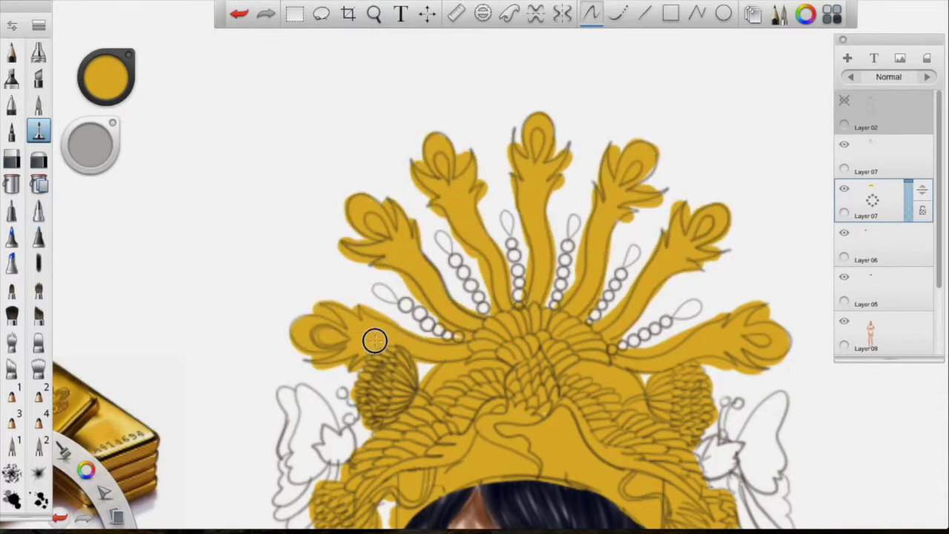
- Paint dark brown shadows under the bird's neck, along the wing edges and around the loops of the gold headdress
scroll(481, 277, down, 2)
scroll(377, 284, up, 3)
scroll(549, 395, down, 3)
scroll(548, 396, up, 3)
scroll(289, 292, down, 1)
key(space)
mouse_move(289, 293)
mouse_down()
mouse_move(611, 214)
mouse_move(784, 341)
mouse_up()
drag(472, 258, 576, 310)
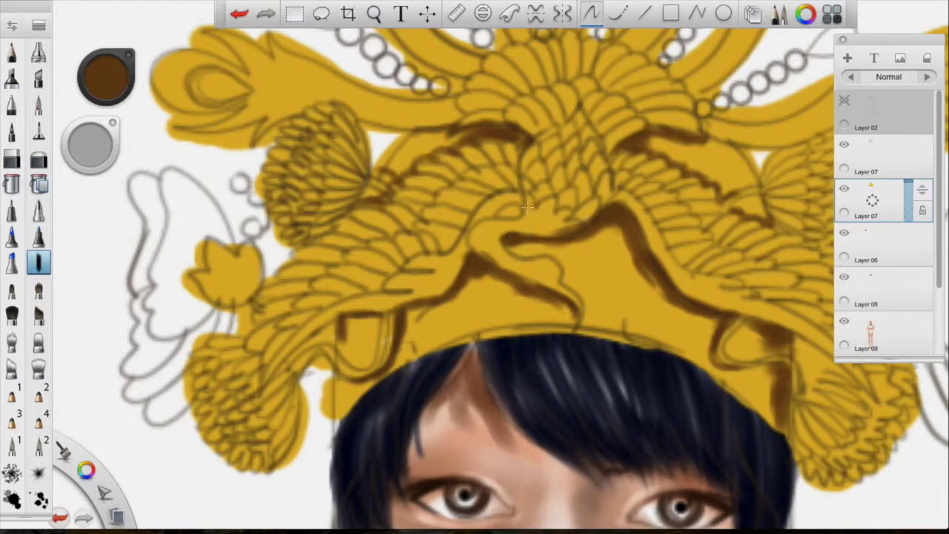
scroll(462, 205, down, 3)
scroll(538, 172, up, 4)
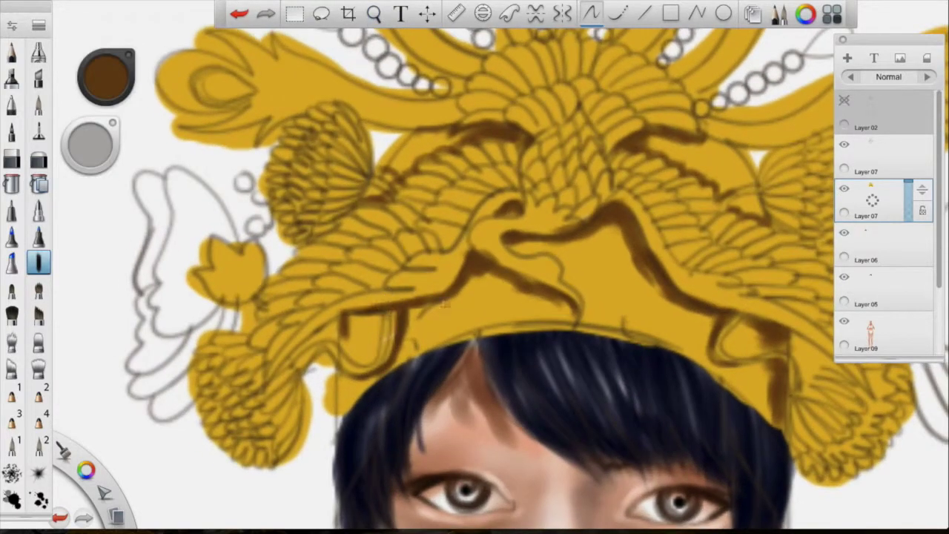
- Paint pale yellow highlights on the bird's breast and neck, the wing edge and the front band of the headdress
scroll(474, 222, down, 5)
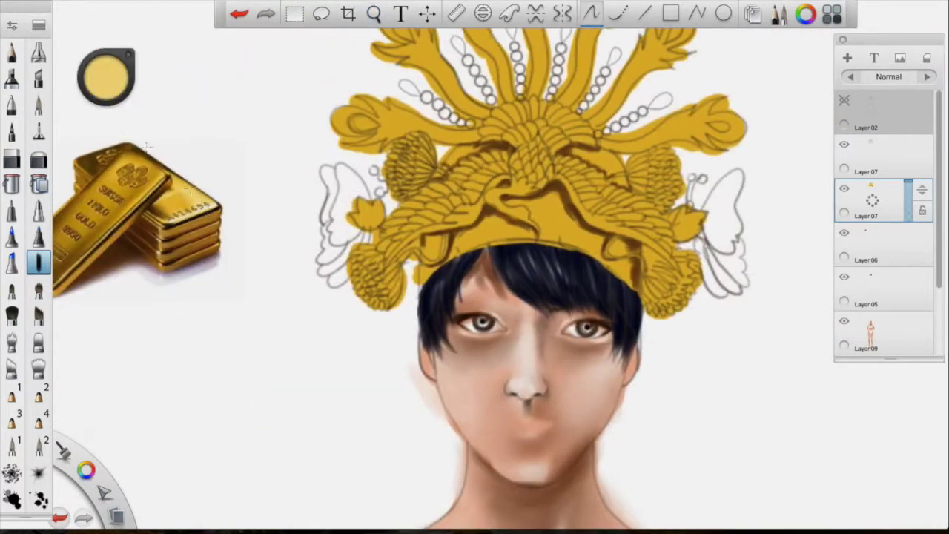
scroll(474, 222, up, 5)
drag(491, 186, 289, 104)
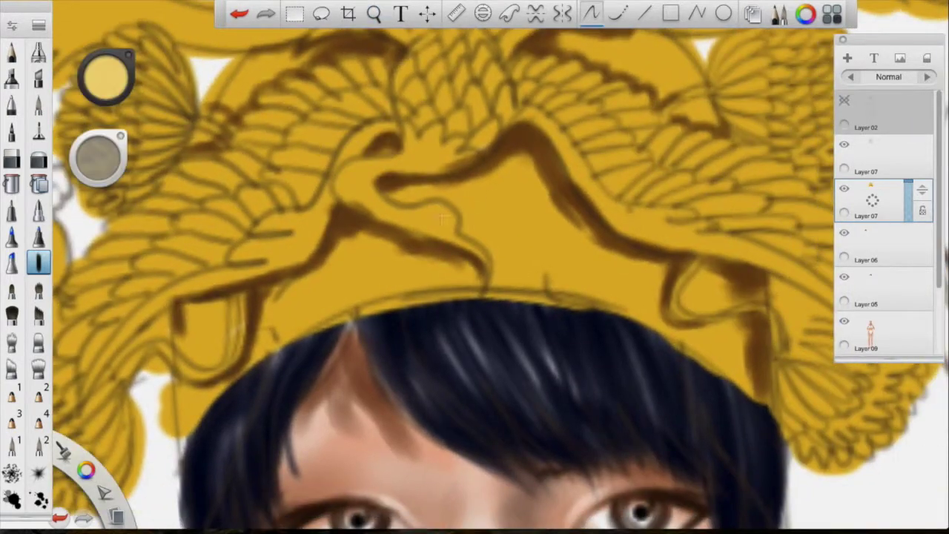
scroll(363, 194, up, 2)
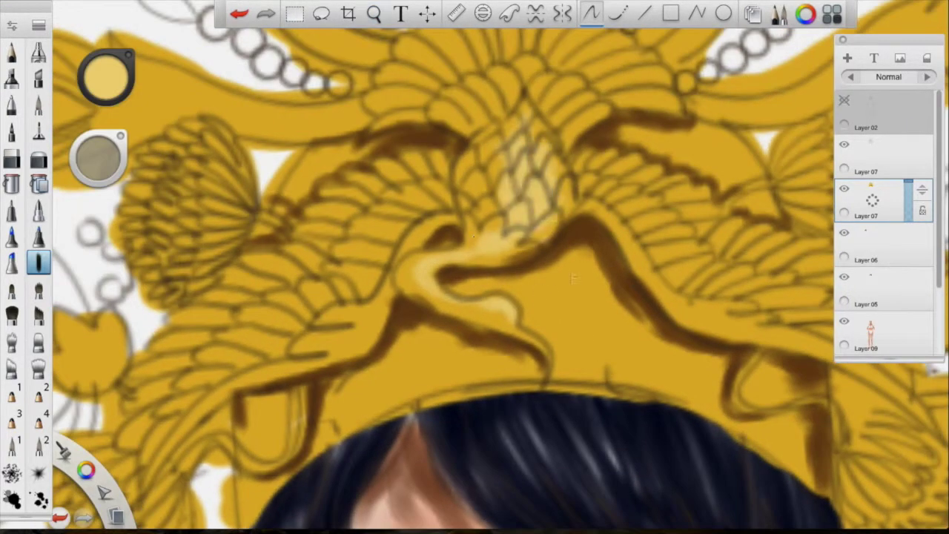
drag(572, 279, 689, 375)
drag(385, 334, 495, 378)
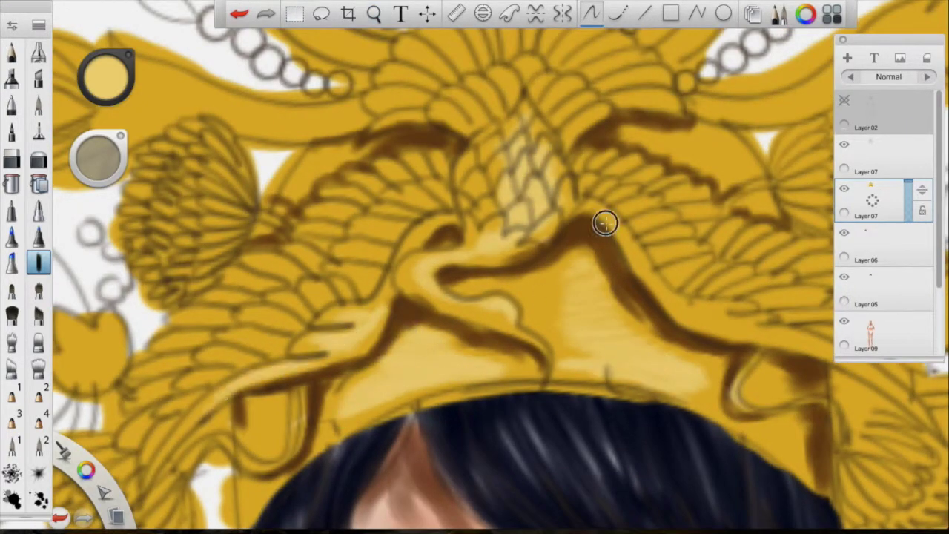
- Paint near-white cream highlights on the bird's neck, the front band, its folded curl and the nearby tail feathers
drag(106, 75, 106, 11)
drag(519, 200, 530, 126)
drag(586, 289, 690, 393)
drag(386, 370, 439, 366)
drag(416, 267, 511, 312)
drag(563, 140, 638, 106)
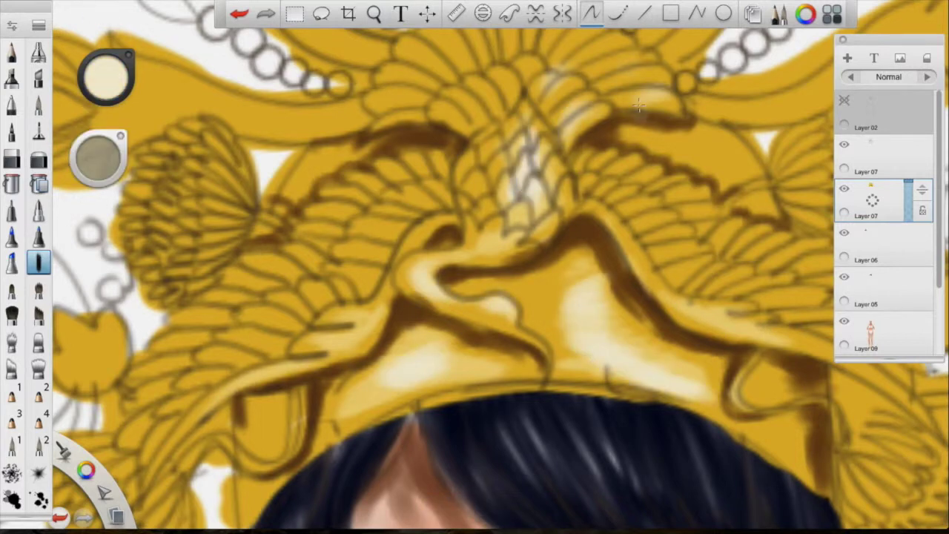
- Blend the brown shadows and cream highlights smoothly across the front band of the headdress
scroll(638, 106, down, 1)
drag(608, 321, 703, 327)
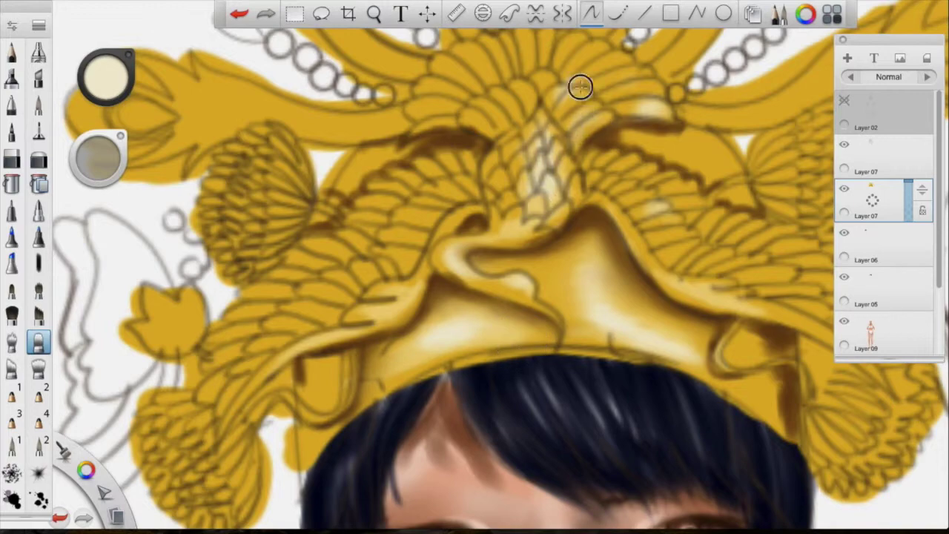
scroll(334, 190, down, 2)
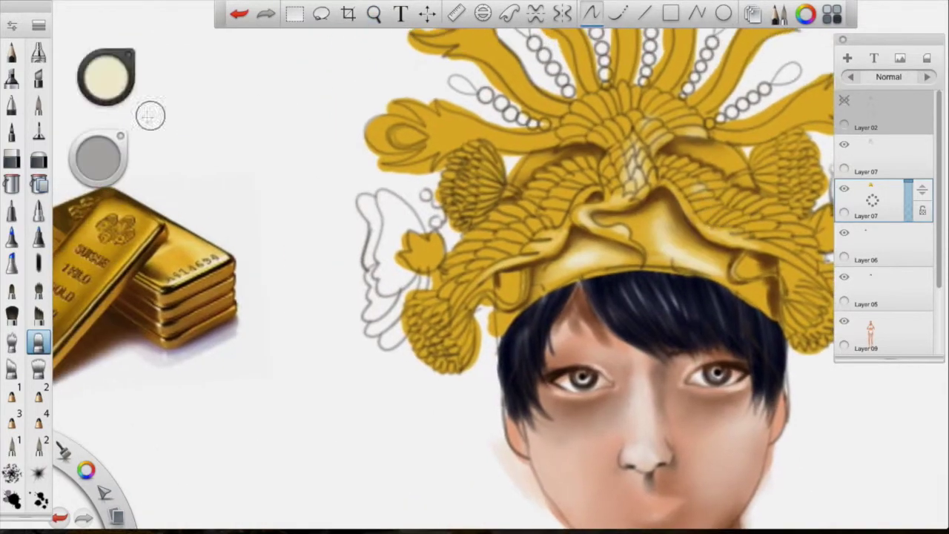
- Sample a dark brown and paint shadows on the left wing feathers, the side flowers and the base of the tail fan
alt+click(571, 318)
scroll(605, 272, up, 2)
scroll(605, 272, down, 2)
click(39, 262)
mouse_move(463, 144)
mouse_down()
mouse_move(385, 208)
mouse_move(374, 315)
mouse_move(221, 449)
mouse_move(300, 307)
mouse_up()
drag(315, 211, 275, 312)
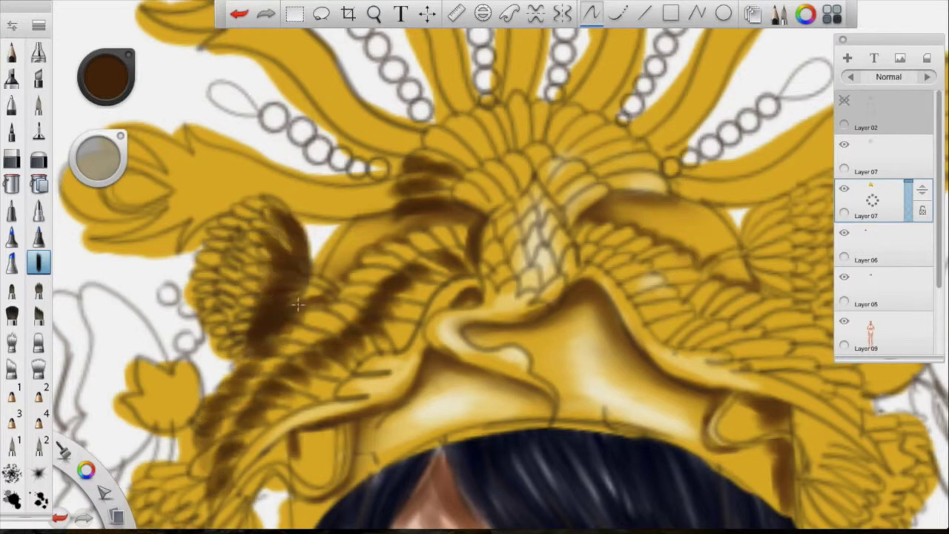
drag(204, 352, 174, 423)
scroll(254, 360, down, 2)
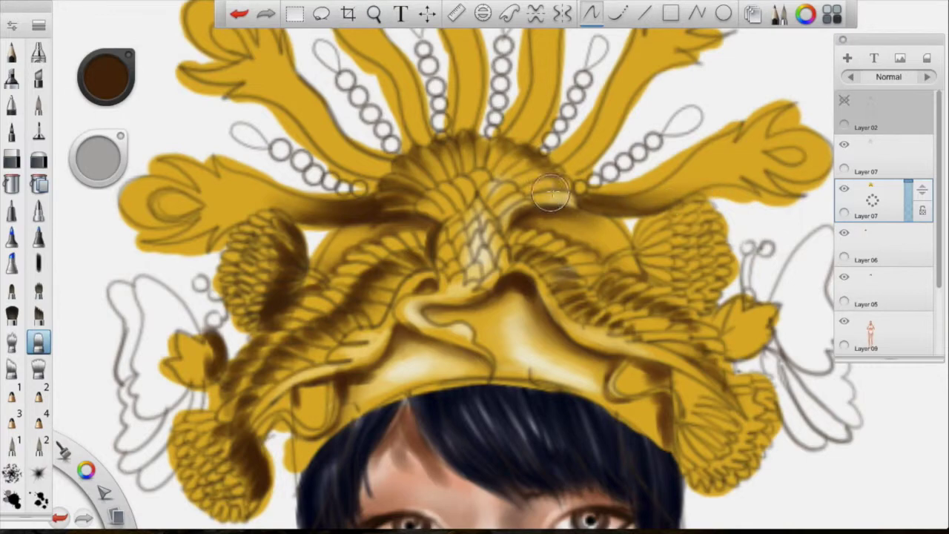
- Lower the opacity of the line art on the upper Layer 07
scroll(554, 198, up, 5)
click(844, 152)
drag(908, 149, 910, 157)
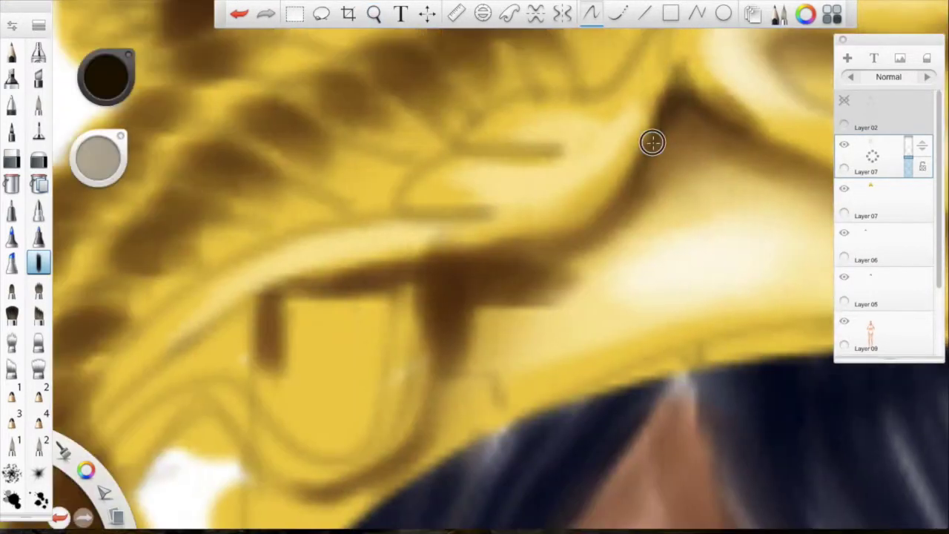
- Paint deep brown shadows beneath the left wing's rim, around the hanging loop and at the curled feathers above the rim
mouse_move(652, 140)
mouse_down()
mouse_move(377, 269)
mouse_move(451, 263)
mouse_move(438, 378)
mouse_move(345, 281)
mouse_move(264, 324)
mouse_up()
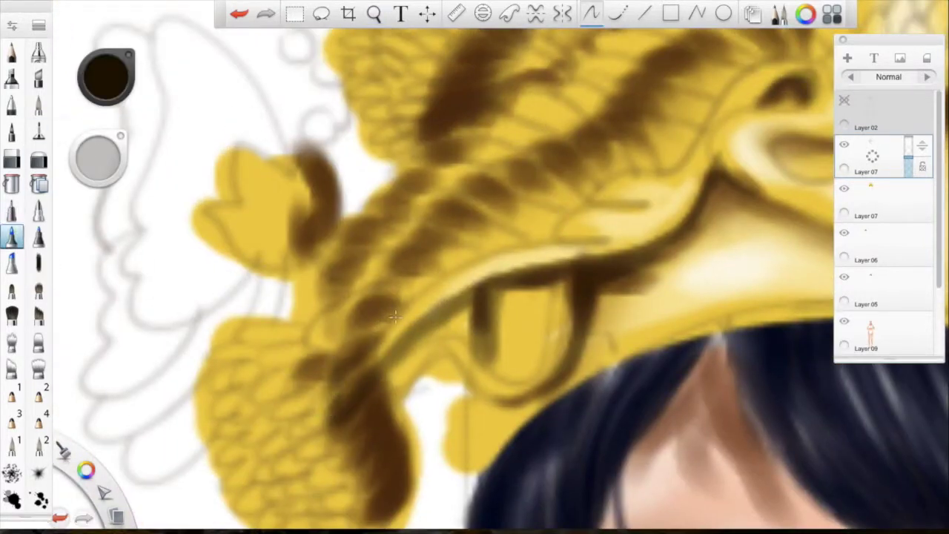
mouse_move(395, 318)
mouse_down()
mouse_move(585, 242)
mouse_move(597, 183)
mouse_up()
click(106, 77)
click(38, 260)
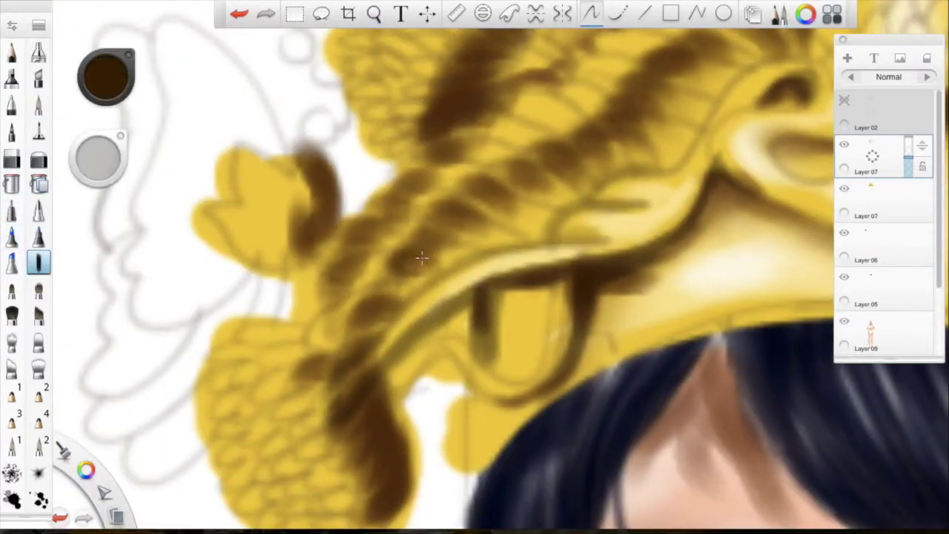
drag(420, 257, 608, 204)
- Switch to the gold paint Layer 07 and outline the left wing's feathers and curls in dark brown
click(844, 146)
click(844, 146)
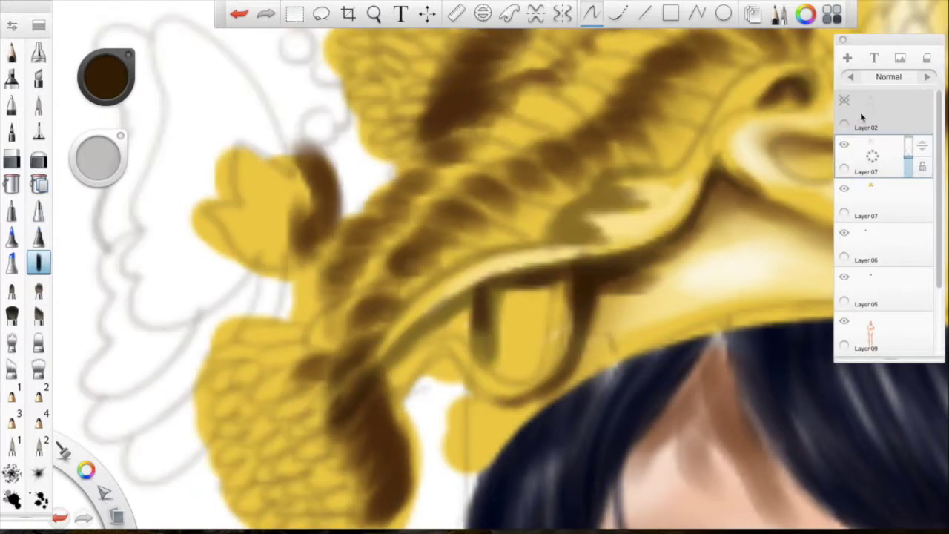
click(873, 200)
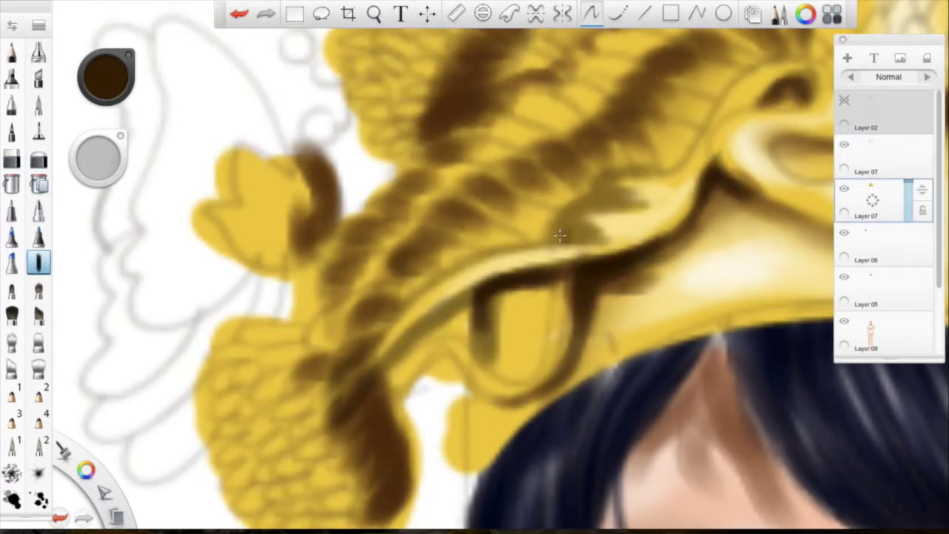
drag(564, 218, 621, 175)
mouse_move(478, 289)
mouse_down()
mouse_move(354, 360)
mouse_move(421, 200)
mouse_move(565, 179)
mouse_move(642, 117)
mouse_move(640, 161)
mouse_move(779, 95)
mouse_up()
drag(719, 100, 267, 448)
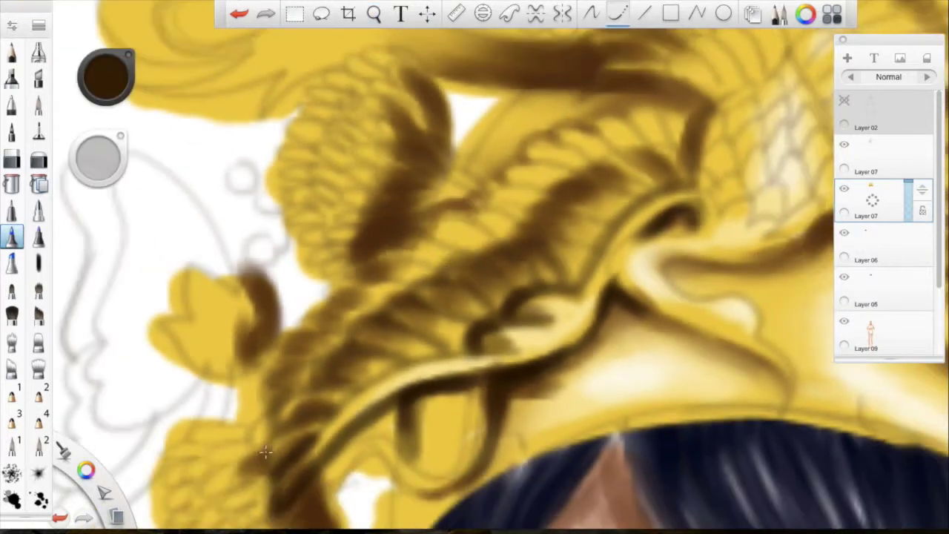
mouse_move(276, 362)
mouse_down()
mouse_move(358, 263)
mouse_move(511, 250)
mouse_move(595, 182)
mouse_move(617, 112)
mouse_up()
drag(555, 221, 660, 160)
- Compare the painting with the Layer 02 sketch and darken the edges of the front band's folded curl
scroll(555, 221, down, 5)
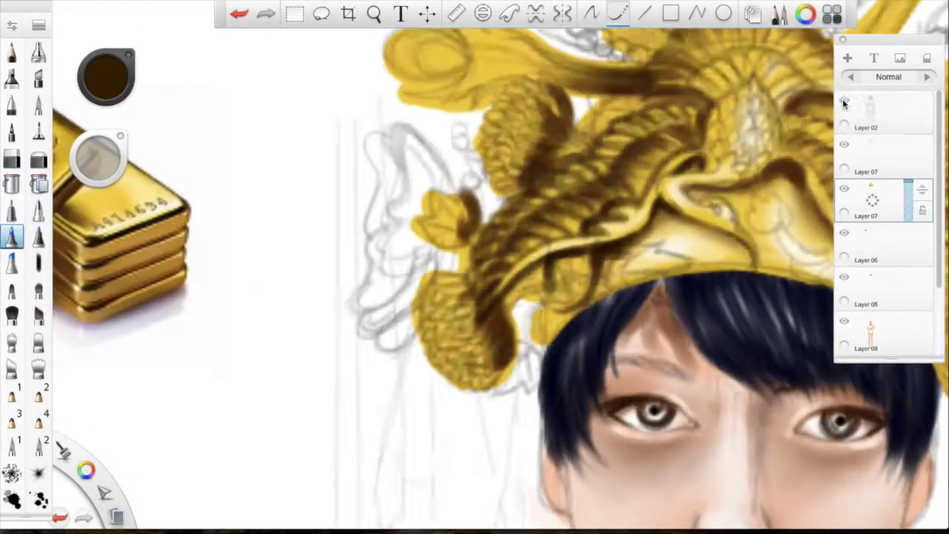
scroll(645, 112, up, 5)
drag(604, 216, 744, 285)
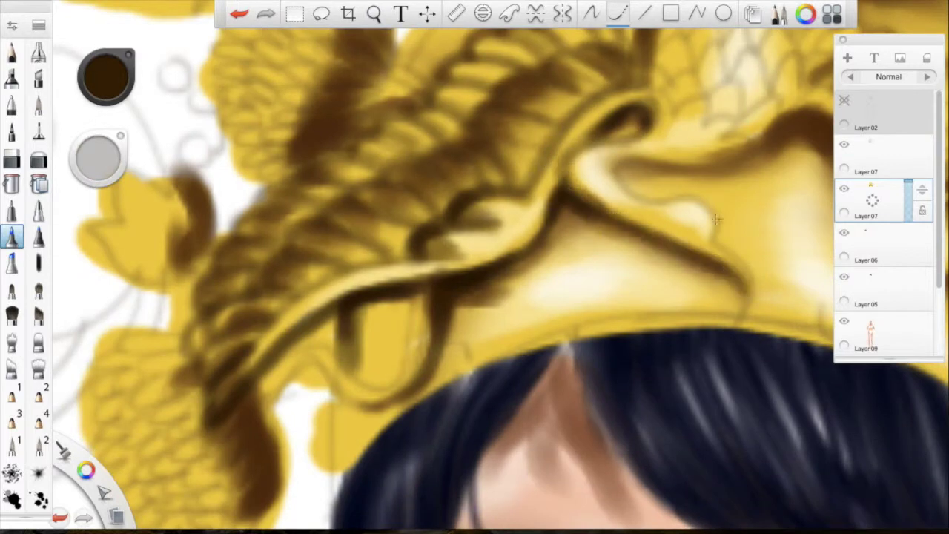
drag(663, 194, 764, 149)
- Paint dark brown outlines along the right wing's rim and between its rows of feathers
scroll(740, 266, down, 5)
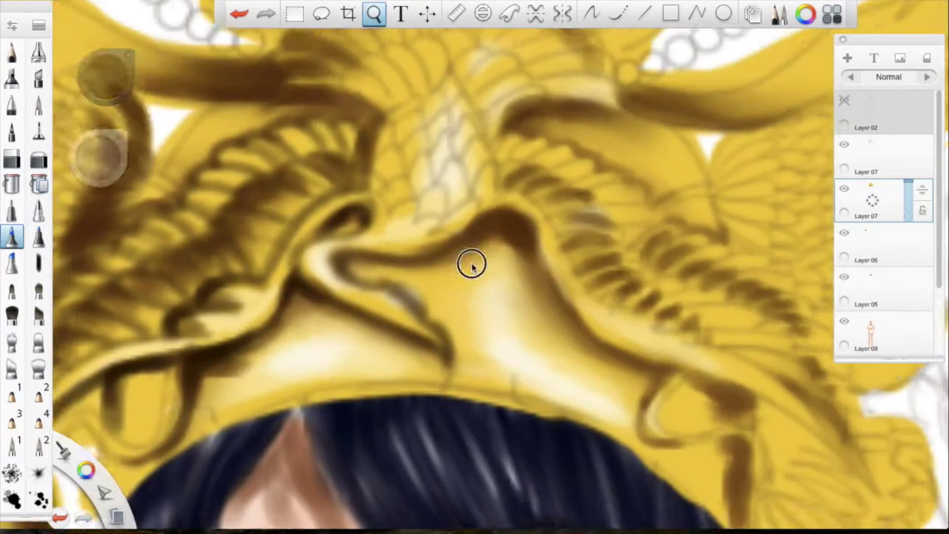
scroll(470, 260, up, 5)
mouse_move(565, 341)
mouse_down()
mouse_move(805, 430)
mouse_move(645, 321)
mouse_move(508, 201)
mouse_move(443, 238)
mouse_up()
mouse_move(768, 327)
mouse_down()
mouse_move(615, 312)
mouse_move(614, 252)
mouse_up()
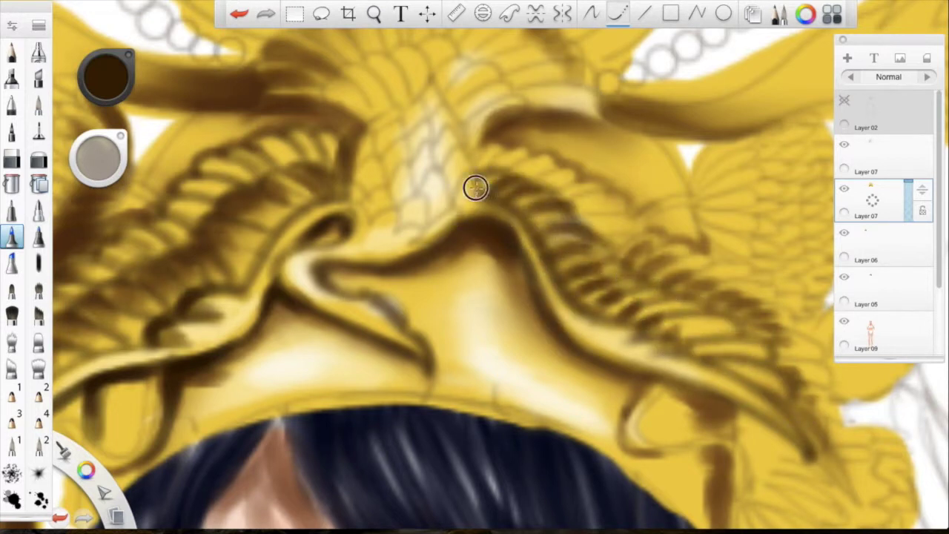
scroll(694, 185, down, 3)
scroll(600, 304, up, 3)
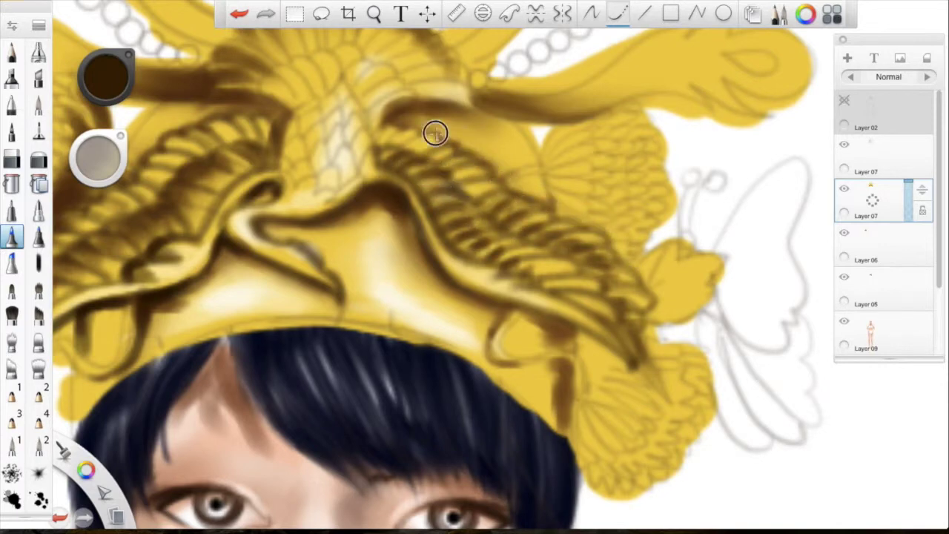
- Outline the short feathers at the base of the tail fan and the scales on the bird's neck in dark brown
scroll(434, 209, down, 3)
scroll(415, 222, up, 5)
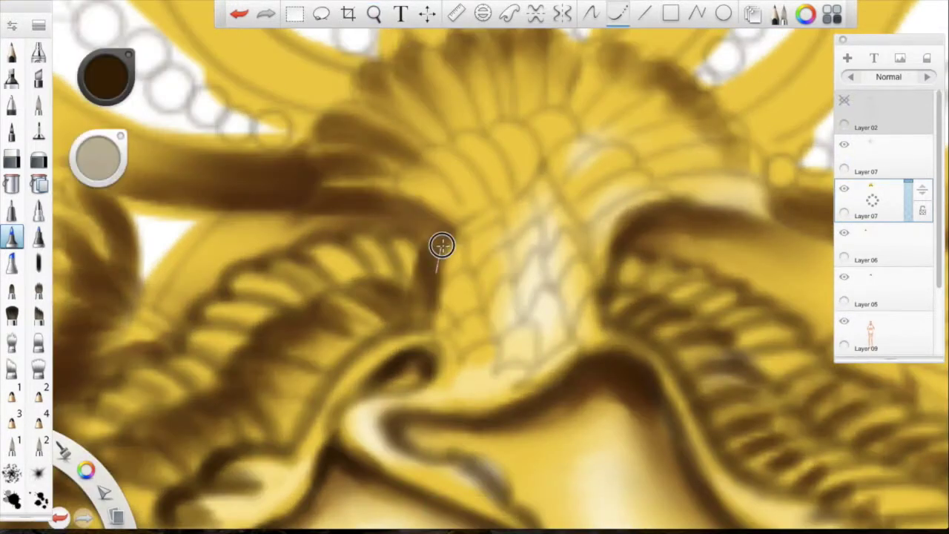
mouse_move(472, 150)
mouse_down()
mouse_move(548, 178)
mouse_move(630, 237)
mouse_up()
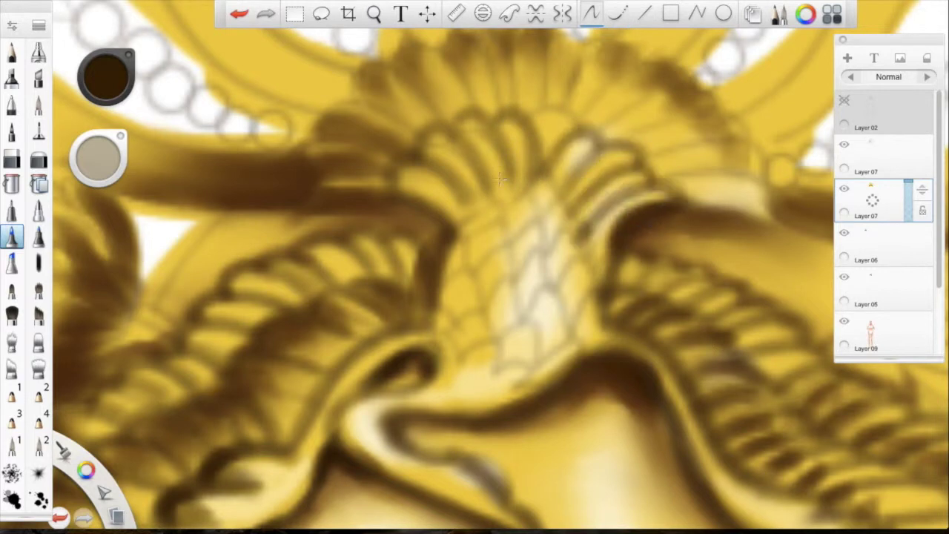
key(ctrl+z)
drag(671, 195, 574, 221)
mouse_move(434, 164)
mouse_down()
mouse_move(534, 126)
mouse_move(630, 181)
mouse_up()
mouse_move(445, 315)
mouse_down()
mouse_move(438, 386)
mouse_move(492, 339)
mouse_move(519, 296)
mouse_move(529, 216)
mouse_move(563, 178)
mouse_up()
mouse_move(497, 200)
mouse_down()
mouse_move(430, 379)
mouse_move(334, 453)
mouse_up()
- Deepen the shadows along the front band's upper edge and beneath the tail fan with near-black brown
scroll(595, 341, down, 1)
drag(596, 341, 622, 372)
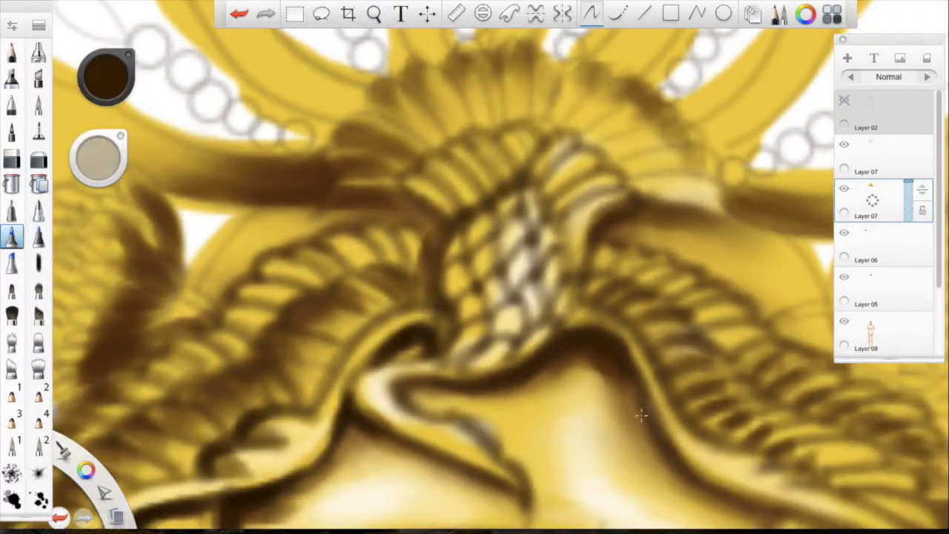
drag(437, 222, 334, 165)
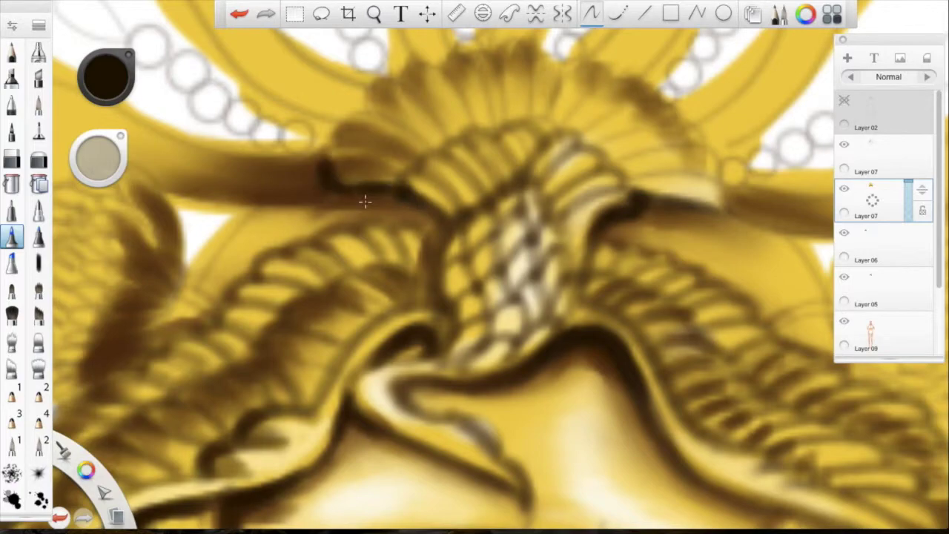
scroll(413, 296, down, 3)
scroll(487, 106, up, 3)
mouse_move(497, 181)
mouse_down()
mouse_move(508, 209)
mouse_move(752, 335)
mouse_up()
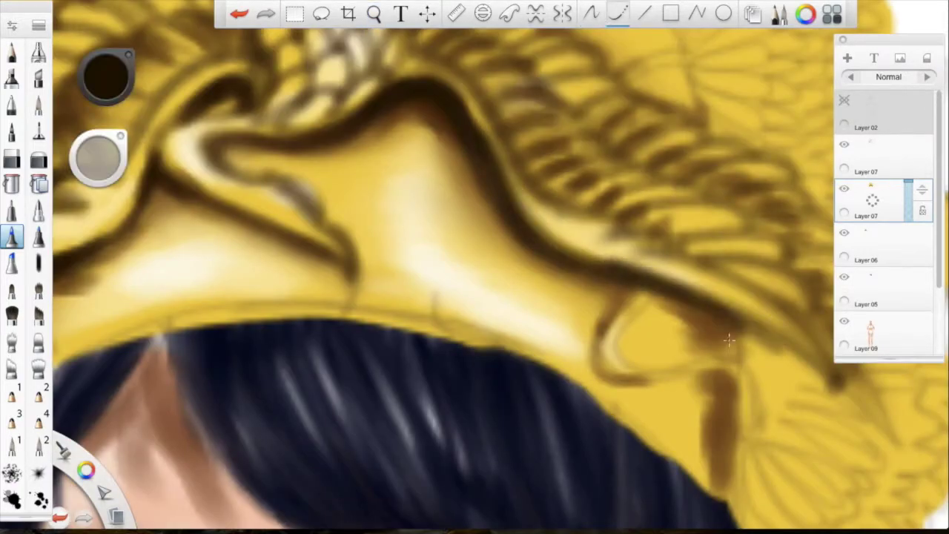
- Draw a near-black curved edge behind the left wing, just below the lowest plume
scroll(620, 248, down, 3)
scroll(603, 126, up, 4)
mouse_move(504, 222)
mouse_down()
mouse_move(402, 215)
mouse_move(311, 326)
mouse_up()
scroll(476, 378, down, 3)
scroll(441, 267, up, 4)
scroll(575, 177, down, 3)
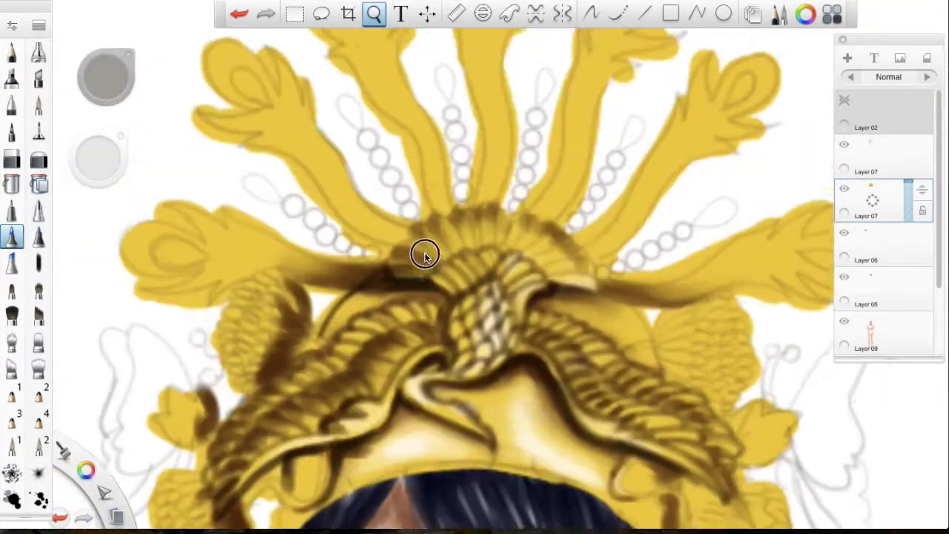
- Outline the long feathers of the bird's tail fan in near-black brown
scroll(445, 275, up, 4)
mouse_move(426, 223)
mouse_down()
mouse_move(356, 279)
mouse_move(509, 269)
mouse_move(534, 185)
mouse_up()
scroll(579, 311, right, 3)
mouse_move(645, 364)
mouse_down()
mouse_move(743, 276)
mouse_move(583, 174)
mouse_move(430, 99)
mouse_move(452, 111)
mouse_move(415, 126)
mouse_up()
key(ctrl+alt)
scroll(560, 112, down, 3)
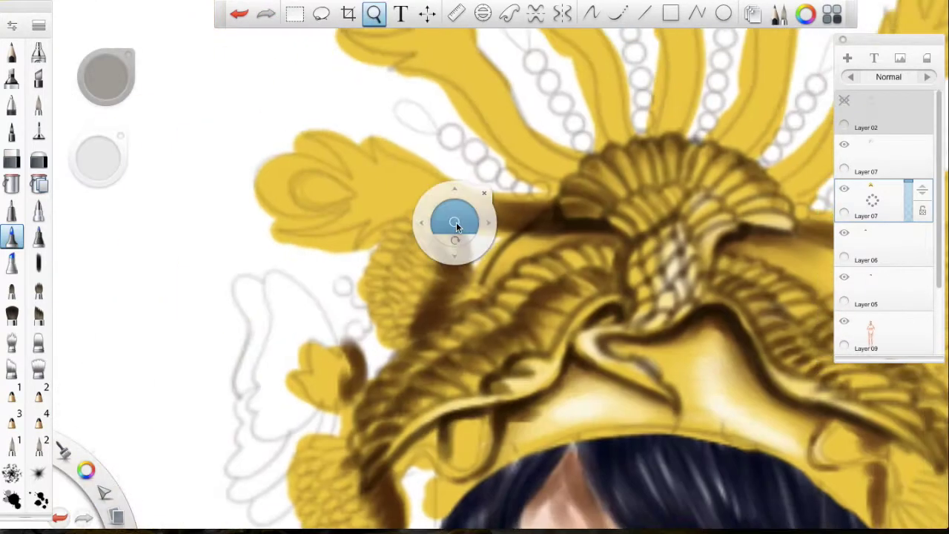
- Outline the petals of the upper left side flower in near-black brown and undo the last stroke
scroll(451, 218, up, 4)
mouse_move(534, 71)
mouse_down()
mouse_move(518, 177)
mouse_move(452, 310)
mouse_move(433, 401)
mouse_up()
mouse_move(519, 85)
mouse_down()
mouse_move(438, 378)
mouse_move(540, 110)
mouse_move(508, 216)
mouse_move(557, 265)
mouse_move(485, 350)
mouse_move(521, 94)
mouse_move(407, 137)
mouse_move(386, 191)
mouse_move(438, 195)
mouse_move(357, 235)
mouse_move(378, 356)
mouse_up()
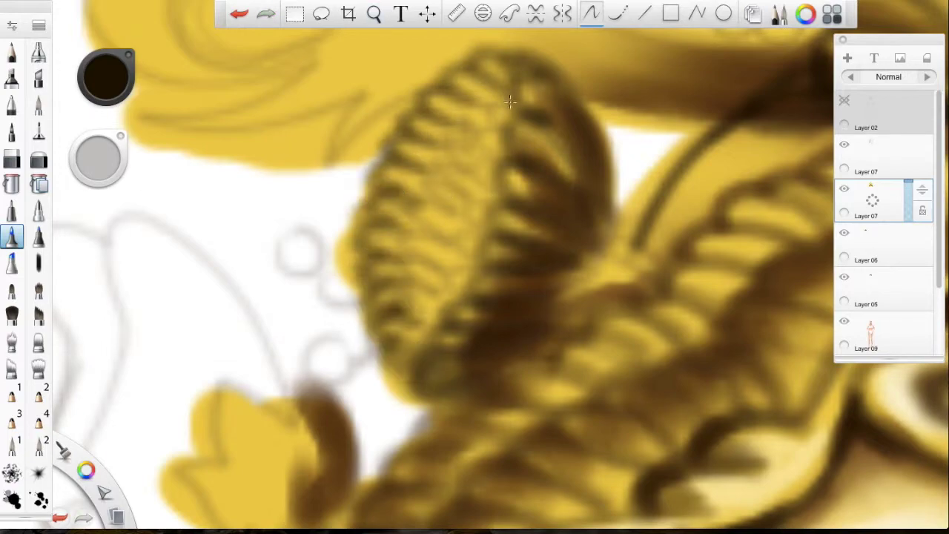
drag(509, 101, 404, 293)
scroll(349, 345, down, 4)
scroll(451, 313, up, 5)
key(ctrl+z)
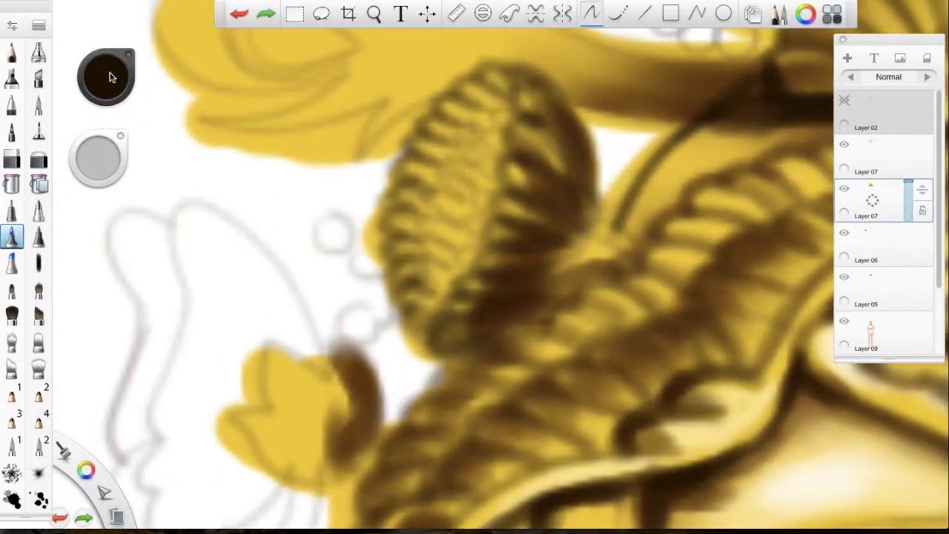
- Paint pale yellow highlights on the upper left flower's petals with a resized brush, and hide the line art on the upper Layer 07
drag(109, 77, 109, 59)
click(11, 131)
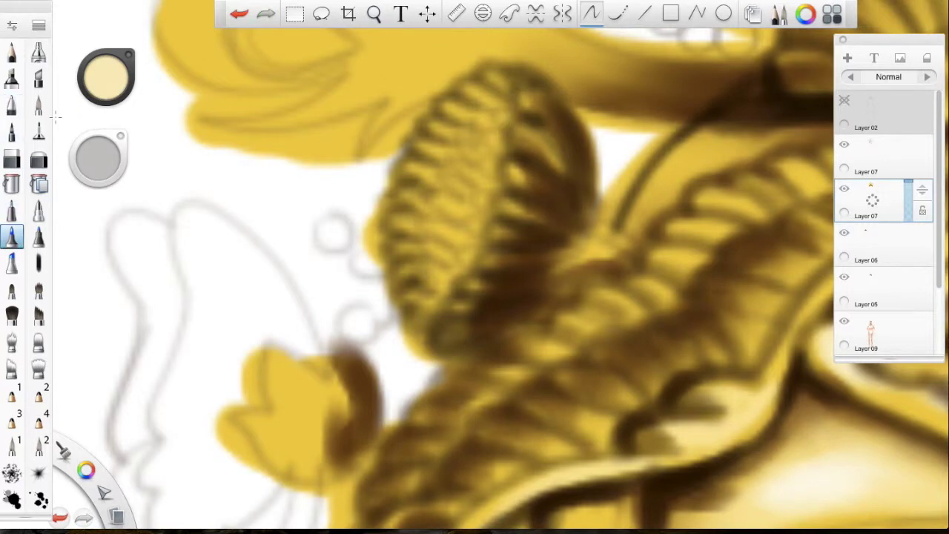
key(ctrl+z)
drag(99, 158, 106, 197)
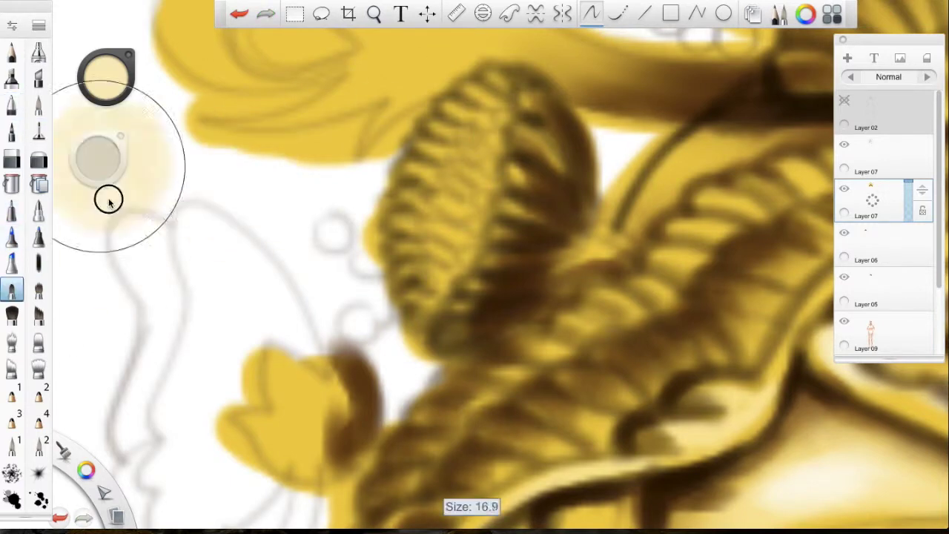
drag(511, 119, 418, 285)
drag(460, 129, 422, 185)
scroll(352, 424, down, 5)
scroll(352, 424, up, 5)
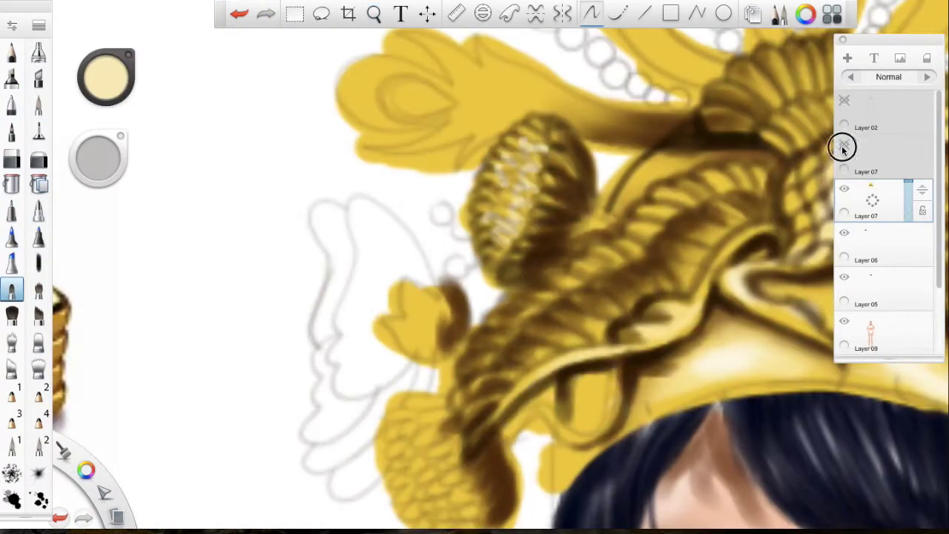
scroll(352, 424, down, 4)
- Lighten the colour to cream and paint highlights on the tips of the left wing's feathers
scroll(451, 131, up, 8)
drag(113, 65, 113, 44)
drag(393, 274, 349, 341)
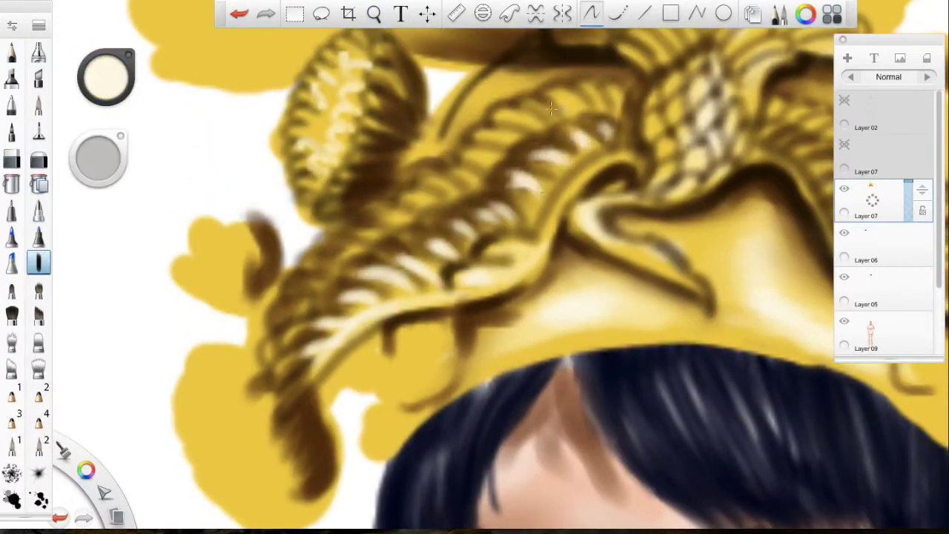
mouse_move(455, 180)
mouse_down()
mouse_move(307, 296)
mouse_move(293, 412)
mouse_up()
- Blend the dark brown shadows on the two lower left side flowers into the gold
scroll(404, 140, up, 1)
click(41, 341)
mouse_move(254, 392)
mouse_down()
mouse_move(309, 499)
mouse_move(239, 434)
mouse_move(220, 245)
mouse_move(259, 304)
mouse_up()
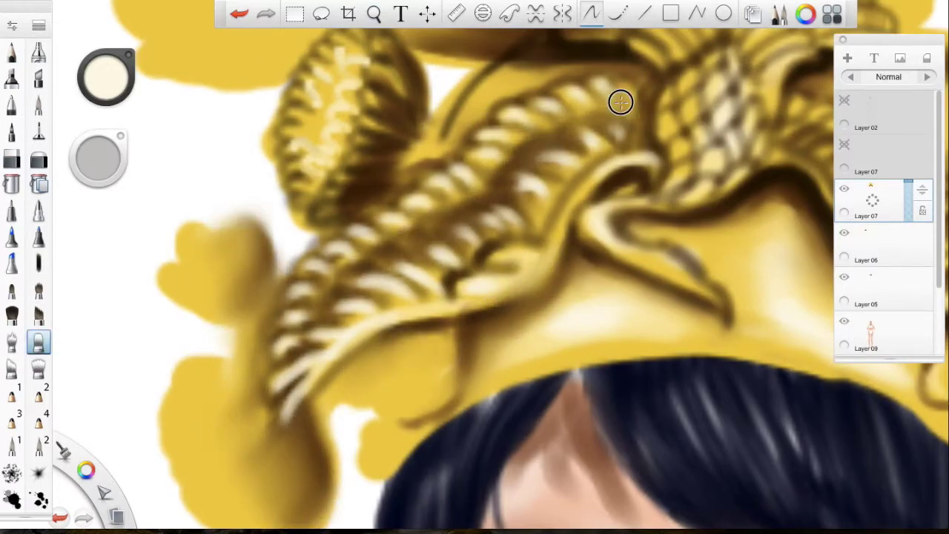
- Paint cream highlights on the feathers of the tail fan and the right wing
scroll(442, 223, down, 3)
scroll(445, 200, up, 3)
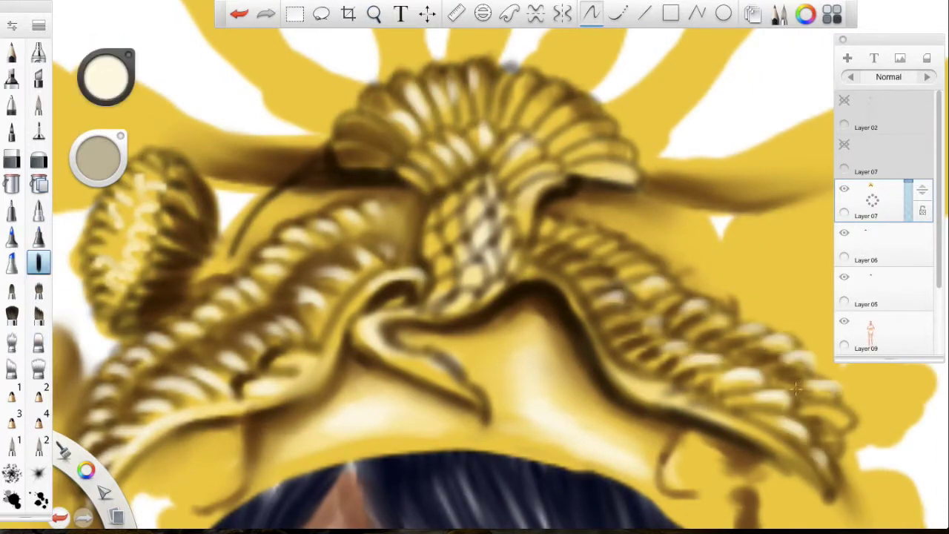
scroll(605, 233, down, 2)
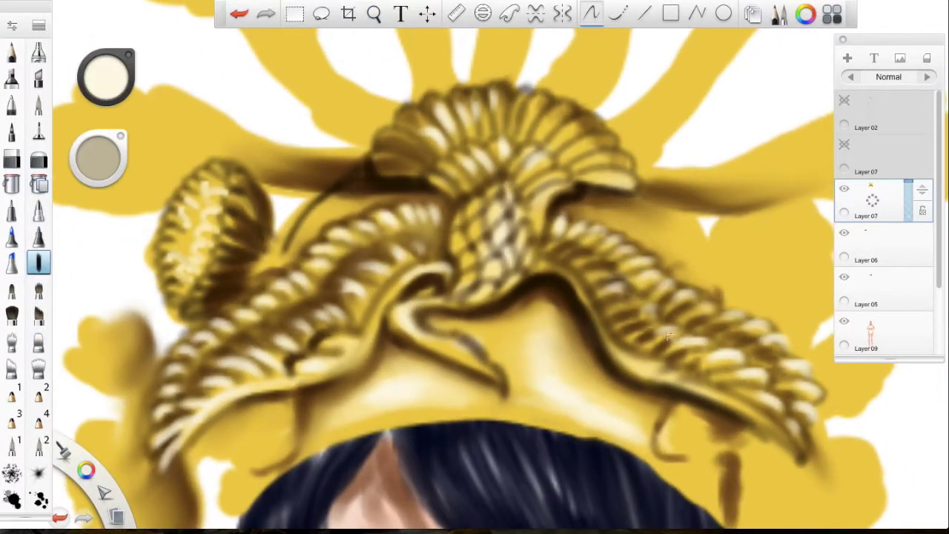
scroll(482, 258, down, 1)
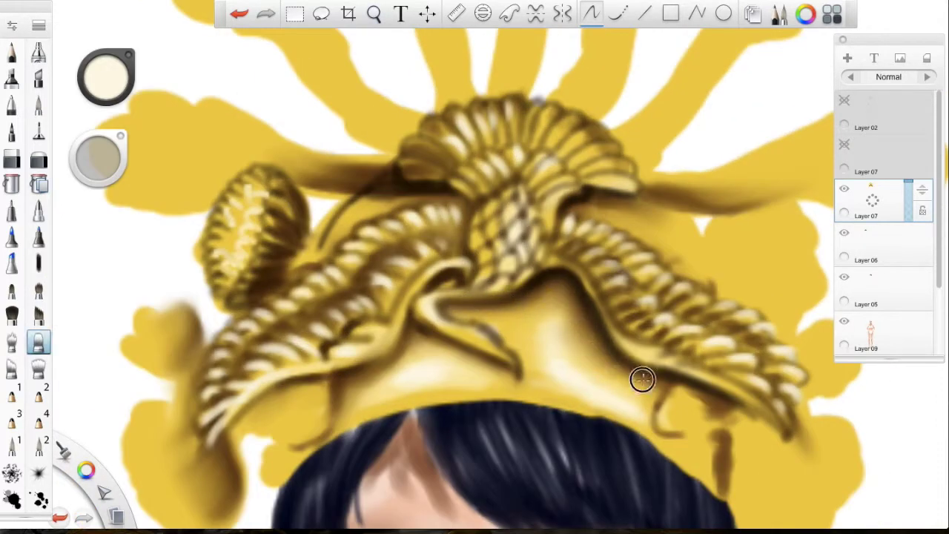
scroll(504, 355, down, 3)
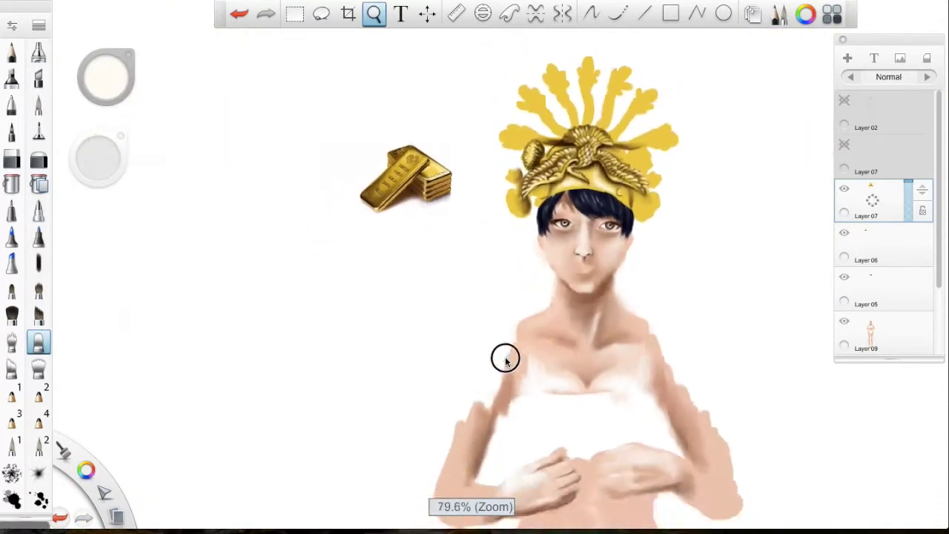
- Sample a dark brown and paint shadows along the headband's left end and beside its central fold
scroll(296, 123, up, 3)
scroll(296, 123, down, 2)
alt+click(88, 236)
scroll(336, 238, up, 3)
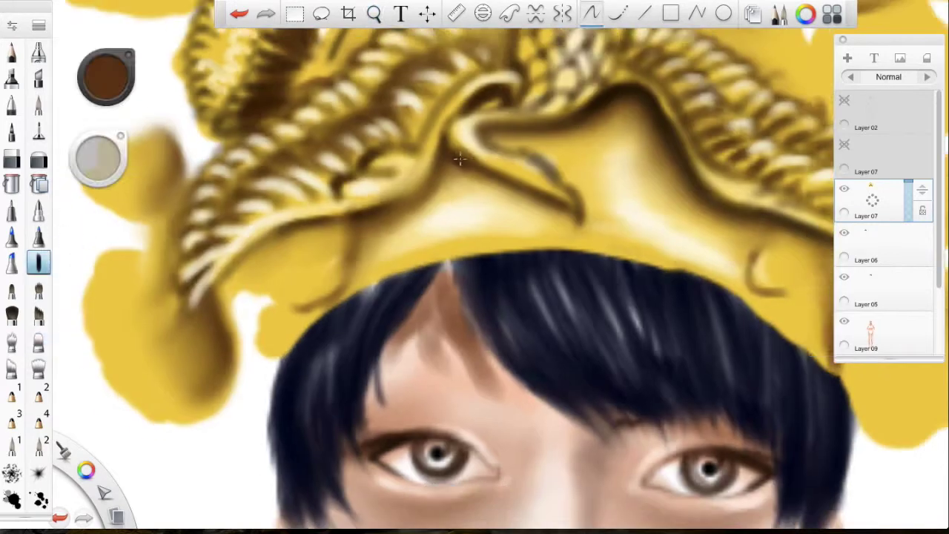
drag(553, 163, 585, 252)
drag(364, 232, 344, 300)
mouse_move(293, 222)
mouse_down()
mouse_move(259, 386)
mouse_move(255, 367)
mouse_up()
drag(282, 222, 260, 452)
- Blend the dark brown shadows on the headband's ends and central fold smoothly into the gold
scroll(509, 239, down, 2)
scroll(509, 239, down, 2)
scroll(383, 212, up, 3)
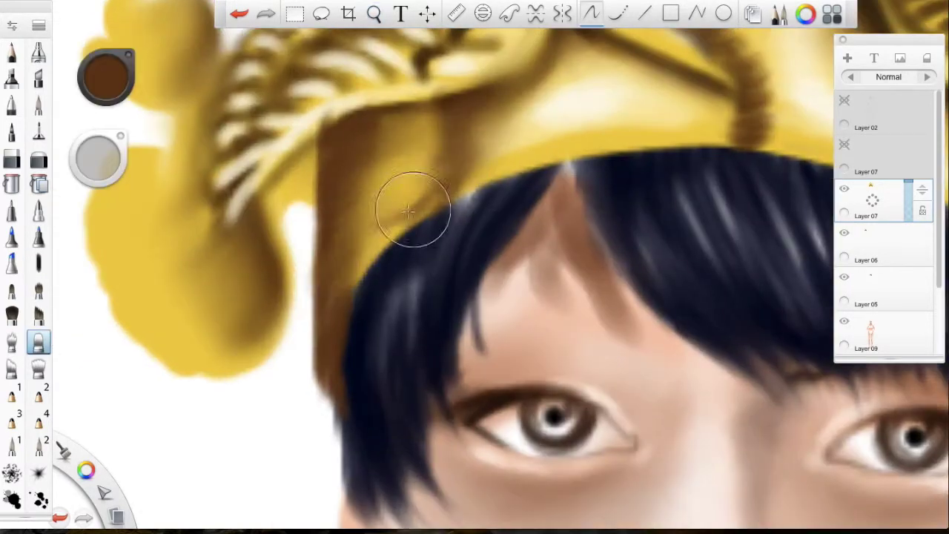
scroll(412, 205, up, 1)
scroll(682, 142, down, 2)
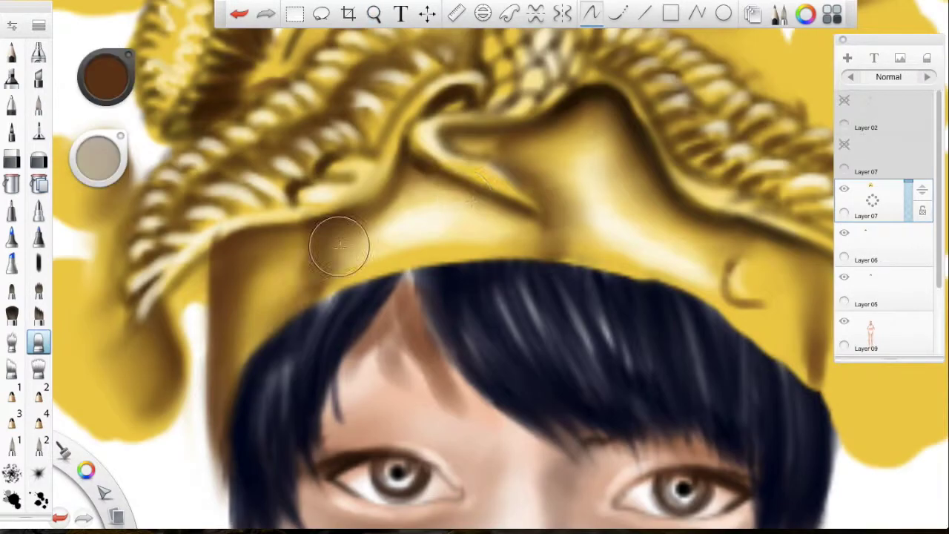
scroll(372, 373, down, 2)
scroll(373, 373, up, 2)
- Draw a curved light gold strand across the left end of the headband below the wing, redoing the first attempt
drag(105, 76, 39, 127)
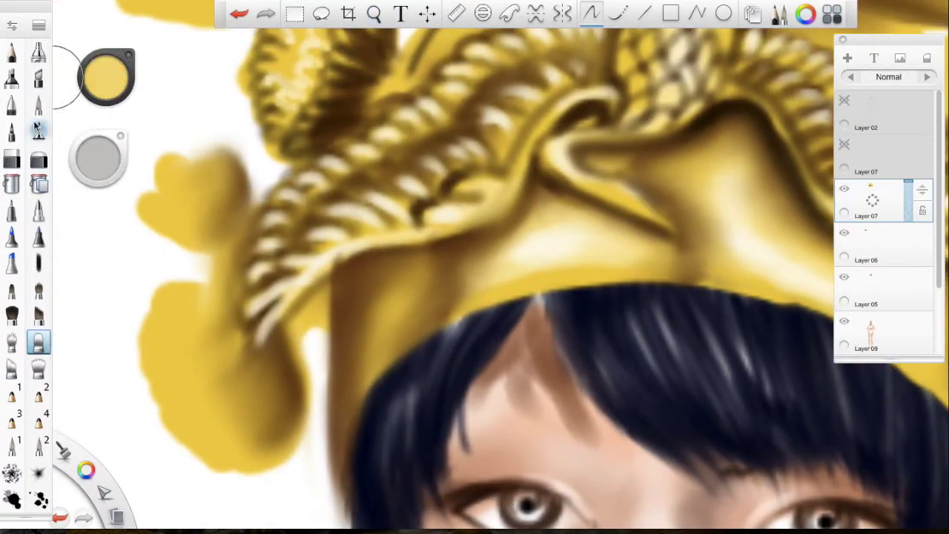
drag(300, 318, 418, 250)
key(ctrl+z)
drag(308, 329, 429, 233)
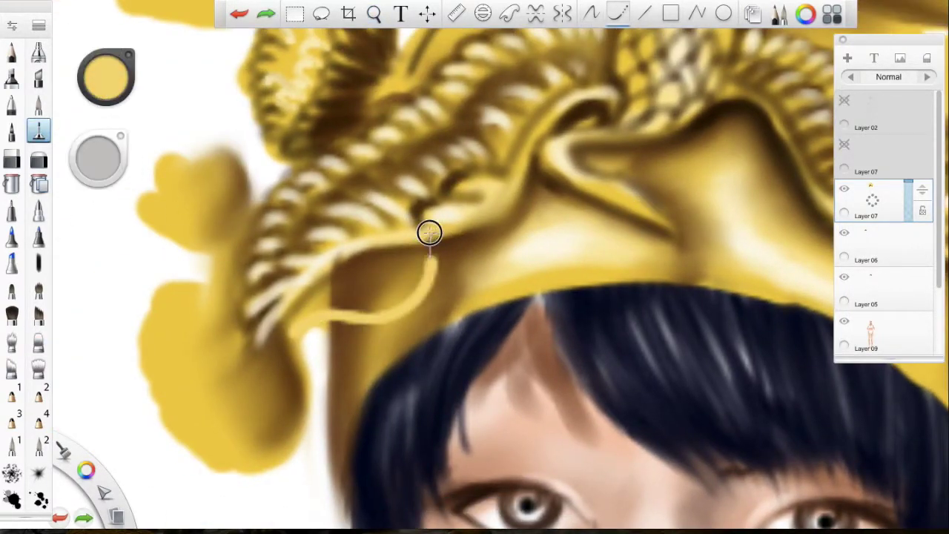
- Show the headdress line art on the upper Layer 07 and the figure sketch on Layer 02
scroll(379, 291, down, 1)
scroll(380, 291, down, 1)
scroll(512, 172, down, 4)
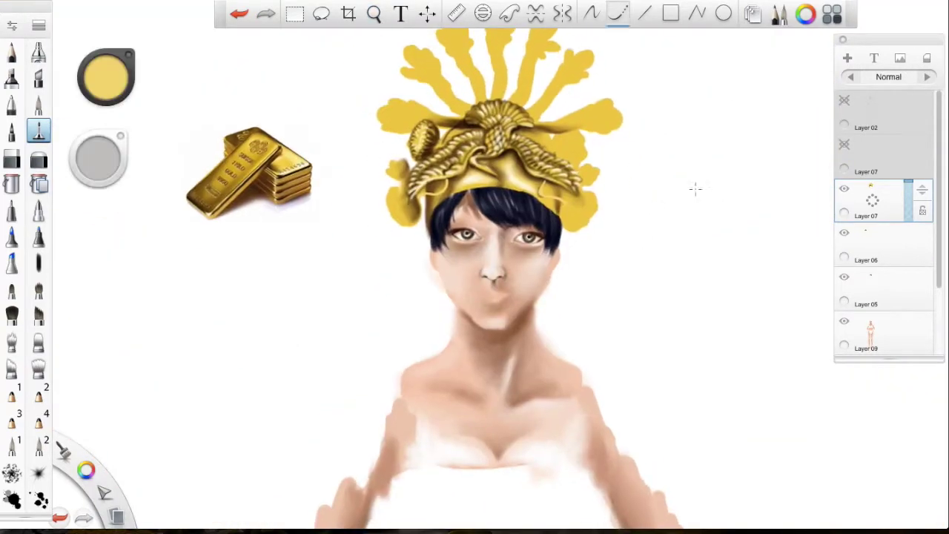
click(844, 144)
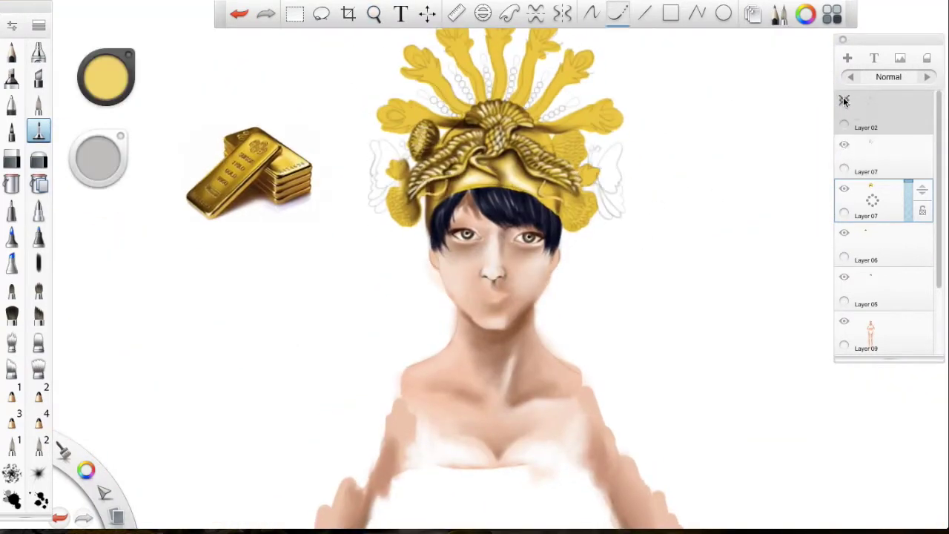
click(843, 100)
- Outline the cheeks and jaw in reddish brown on Layer 09 and blend the contour into the skin
scroll(580, 95, up, 5)
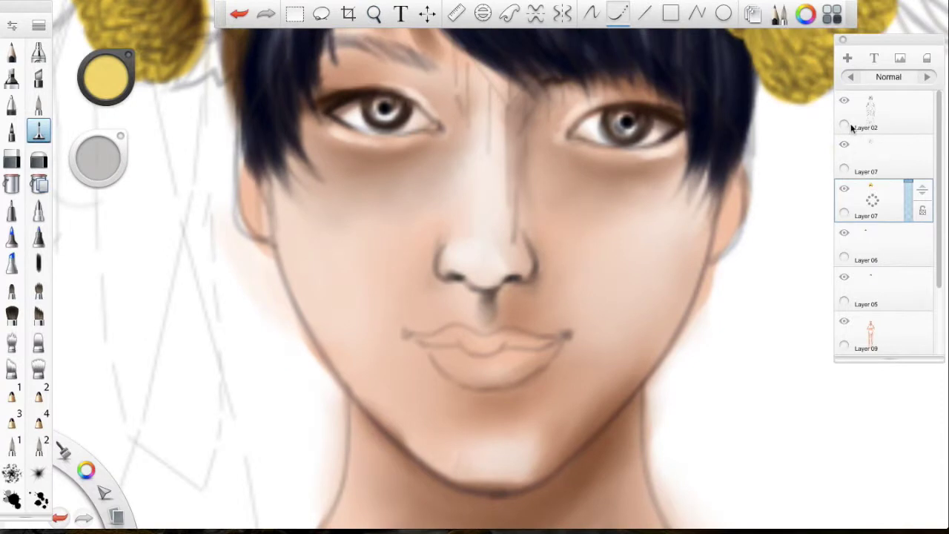
click(866, 321)
alt+click(299, 181)
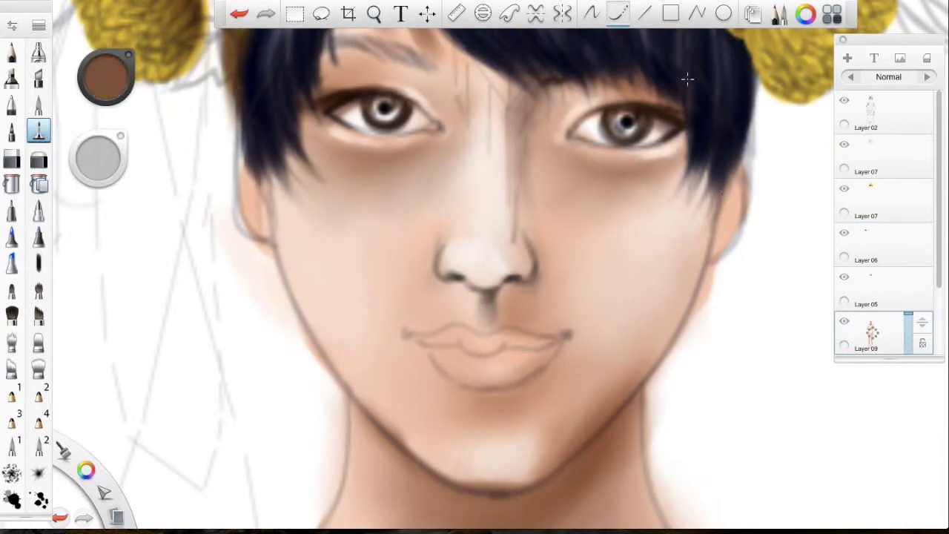
key(ctrl+z)
drag(106, 76, 117, 127)
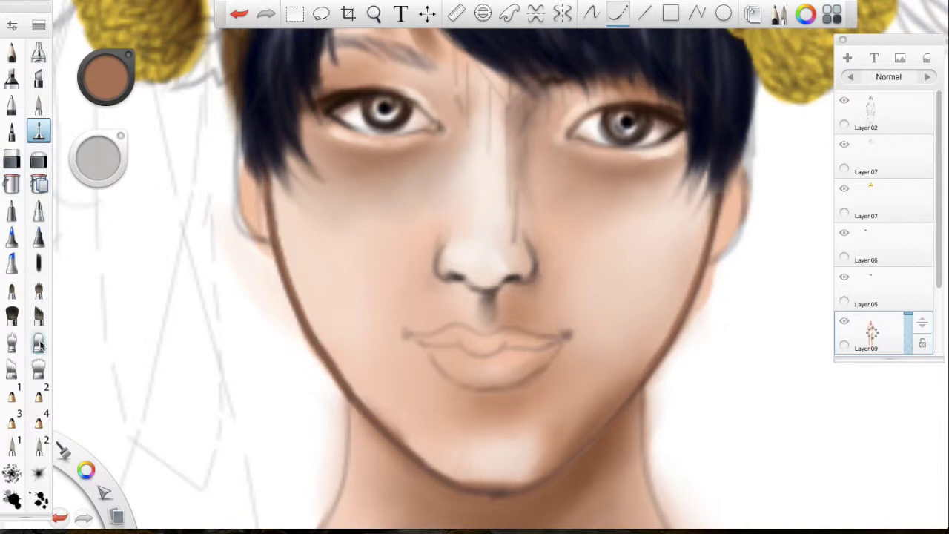
drag(319, 304, 276, 200)
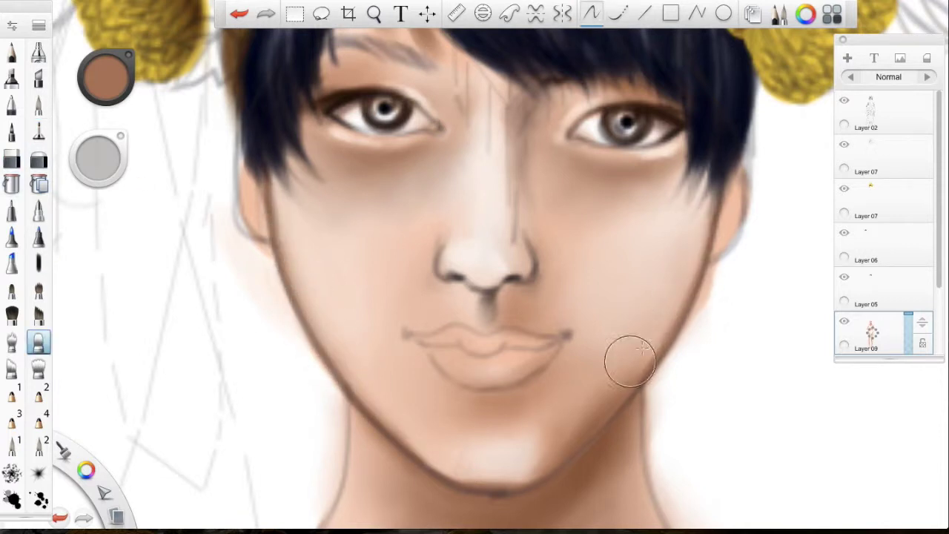
- Hide the Layer 02 sketch and paint a darker brown shadow on the neck beneath the right jawline on Layer 09
click(868, 111)
click(844, 100)
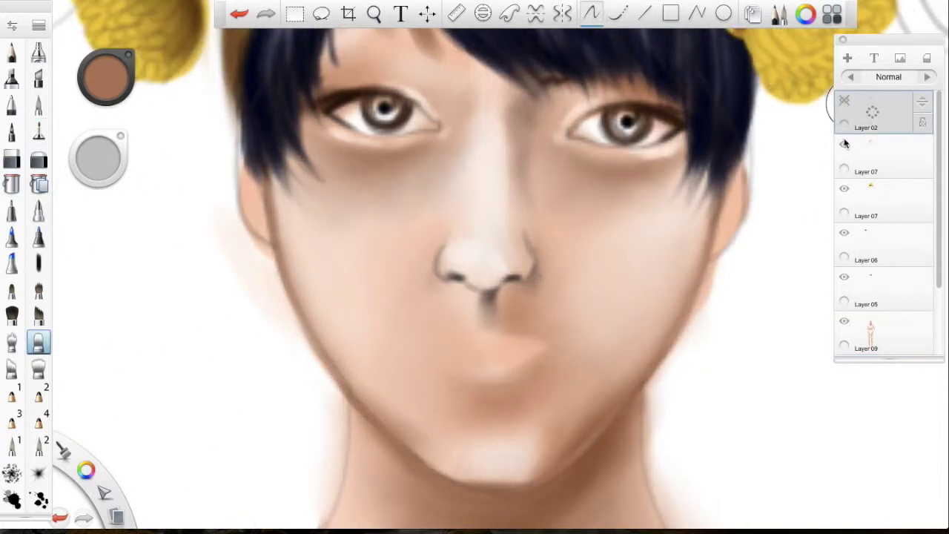
drag(106, 76, 111, 133)
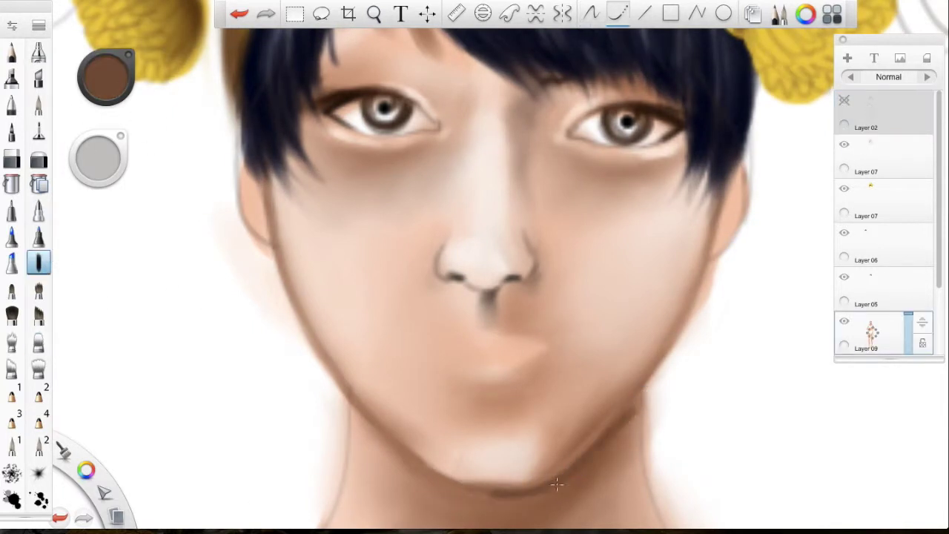
drag(521, 503, 632, 422)
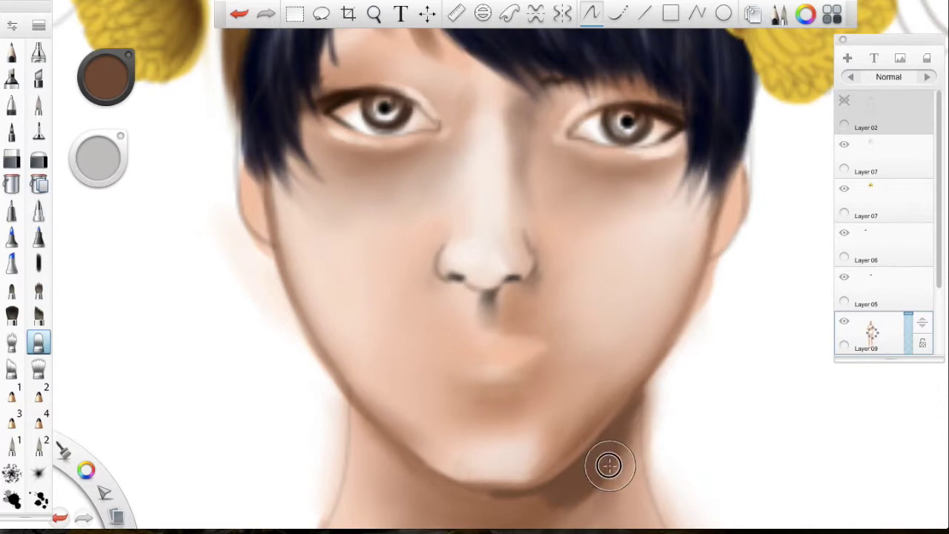
- Paint a brown shadow under the lower lip and fill both lips with orange following the sketch
scroll(608, 464, down, 2)
scroll(659, 363, down, 1)
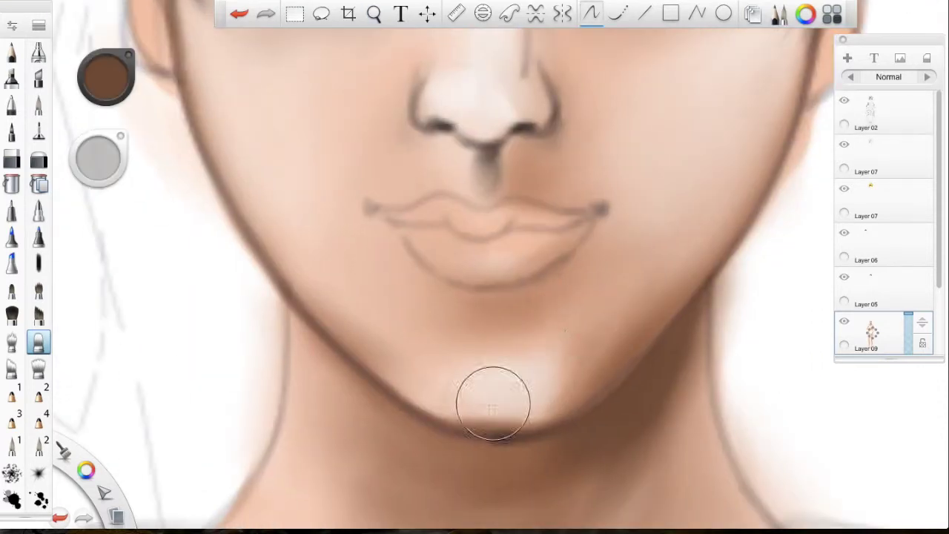
drag(441, 282, 531, 281)
click(107, 78)
click(116, 77)
drag(385, 216, 511, 226)
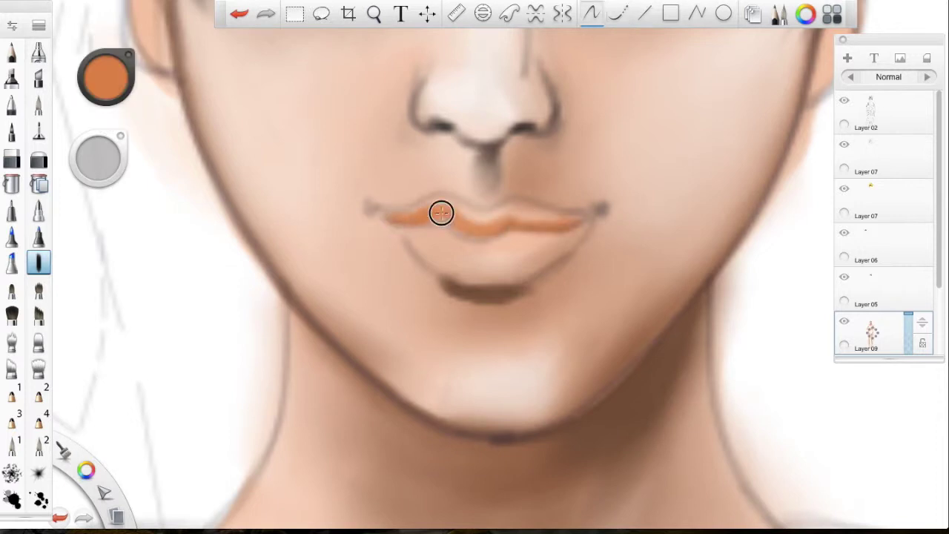
drag(441, 213, 441, 208)
mouse_move(462, 261)
mouse_down()
mouse_move(502, 269)
mouse_move(553, 233)
mouse_up()
scroll(520, 286, up, 2)
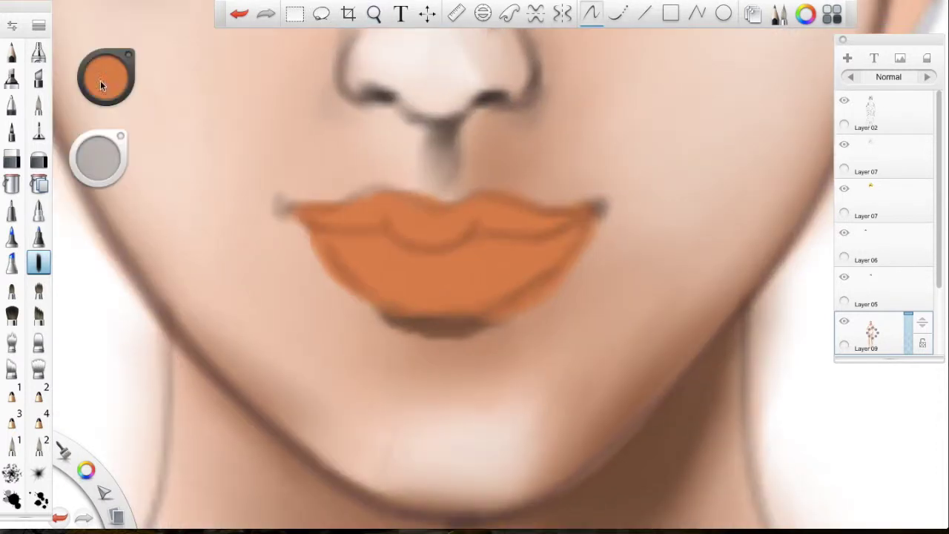
- Paint pale highlights on both lips and define the line between them in dark brown
drag(474, 274, 440, 280)
drag(378, 271, 504, 267)
drag(426, 222, 461, 220)
drag(106, 76, 106, 118)
drag(98, 157, 104, 207)
drag(374, 232, 438, 248)
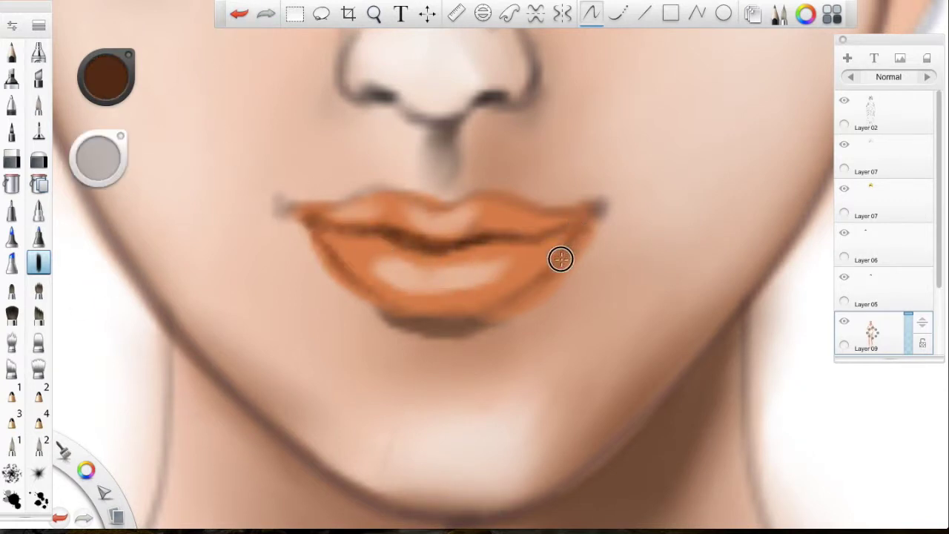
- Blend the lip shading and add white highlights on and around the lips, hiding the Layer 02 sketch
key(e)
key(ctrl+z)
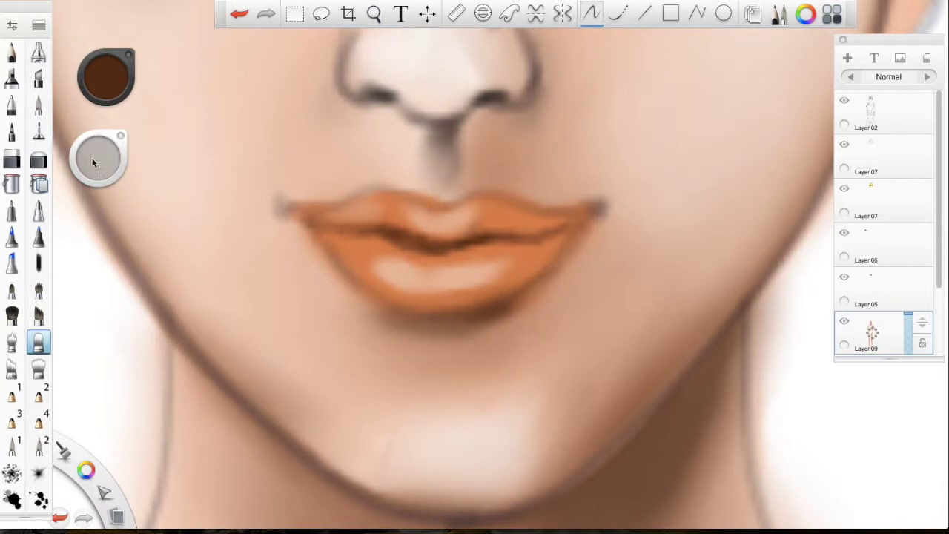
key(b)
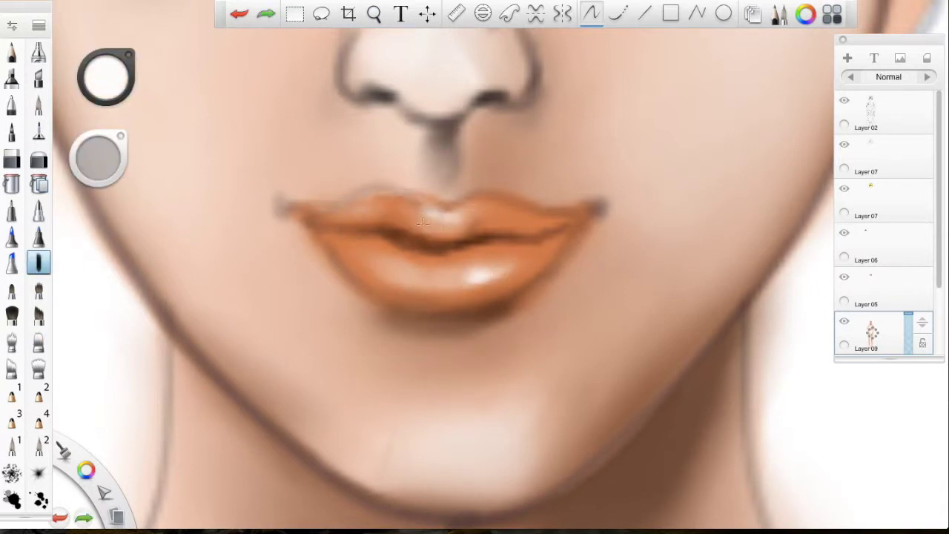
click(844, 99)
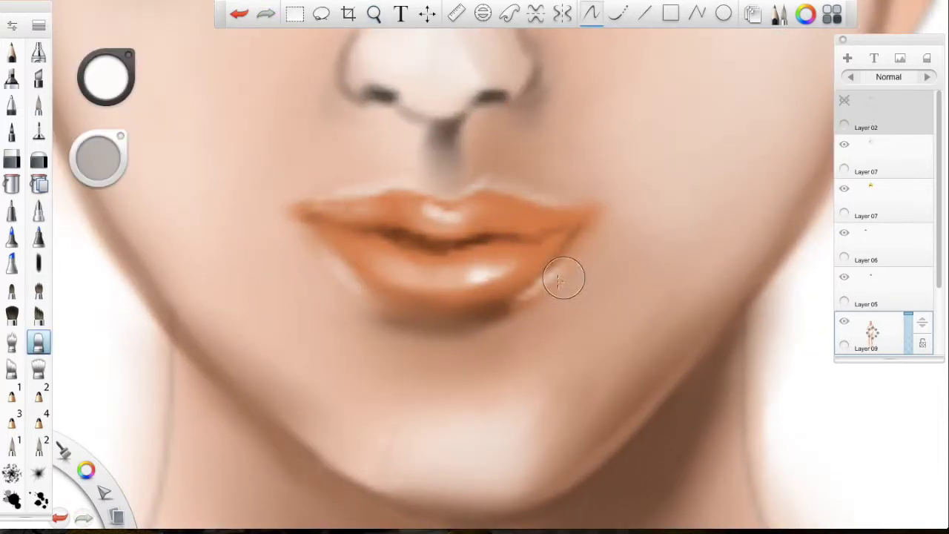
- Soften the pale edges around the lips and blend the brown mouth line into the orange
scroll(586, 245, down, 5)
scroll(573, 269, up, 5)
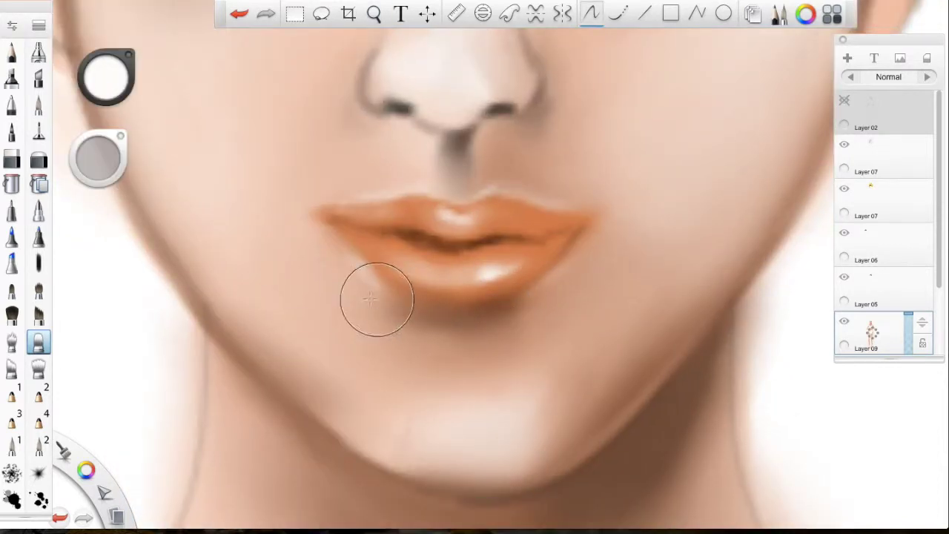
scroll(445, 339, up, 2)
click(96, 174)
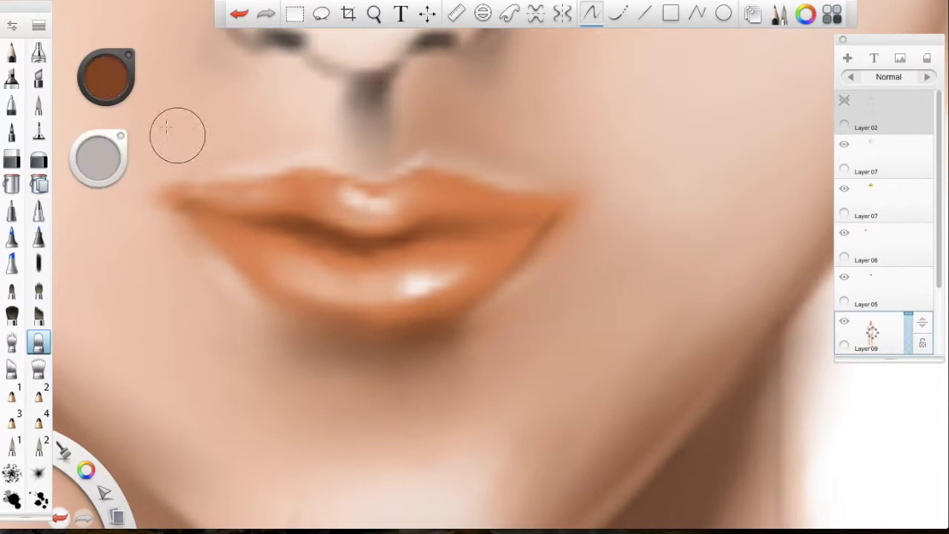
- Show the Layer 02 sketch and paint the left eyebrow in very dark brown
scroll(347, 388, down, 6)
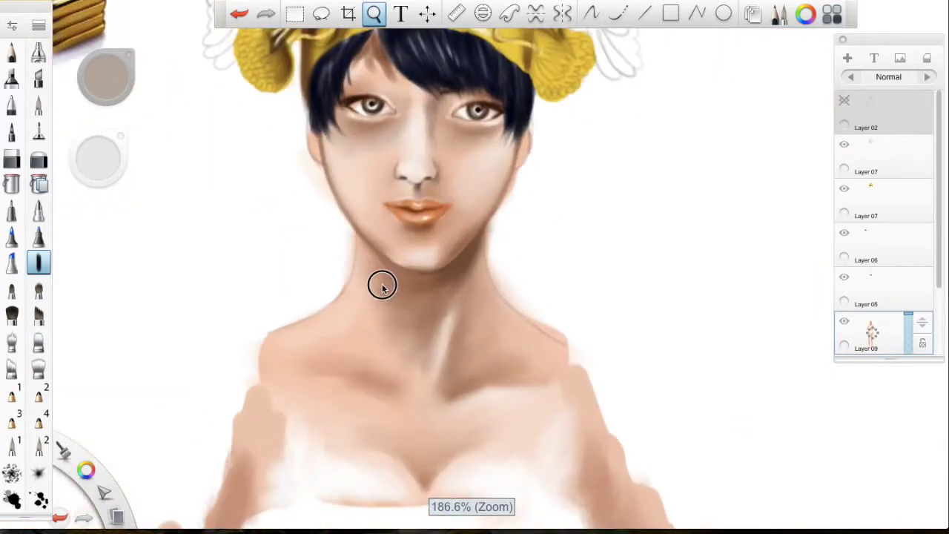
scroll(510, 275, up, 10)
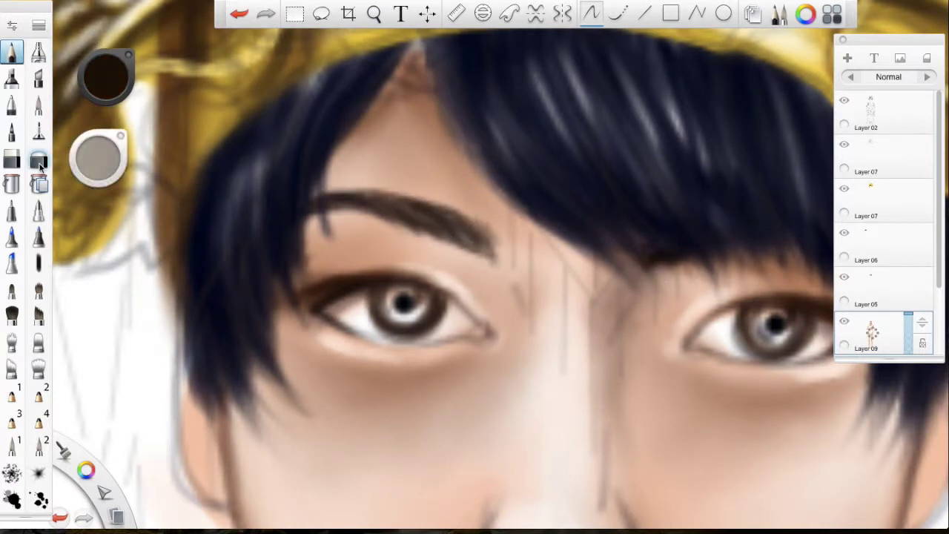
scroll(489, 186, down, 6)
scroll(446, 187, up, 4)
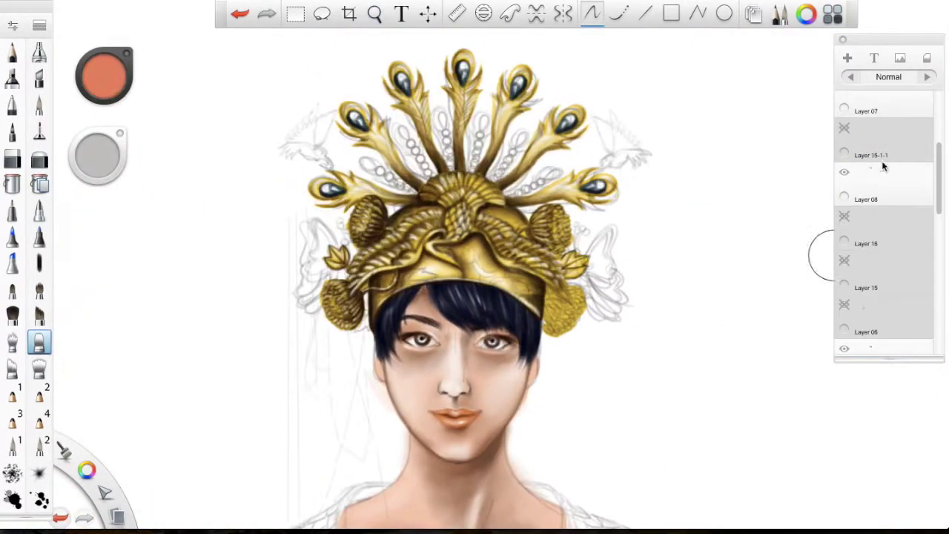
- Show Layers 15-1-1, 16 and 15 with the turquoise beads and butterfly wings, and select the upper Layer 07
scroll(482, 237, up, 2)
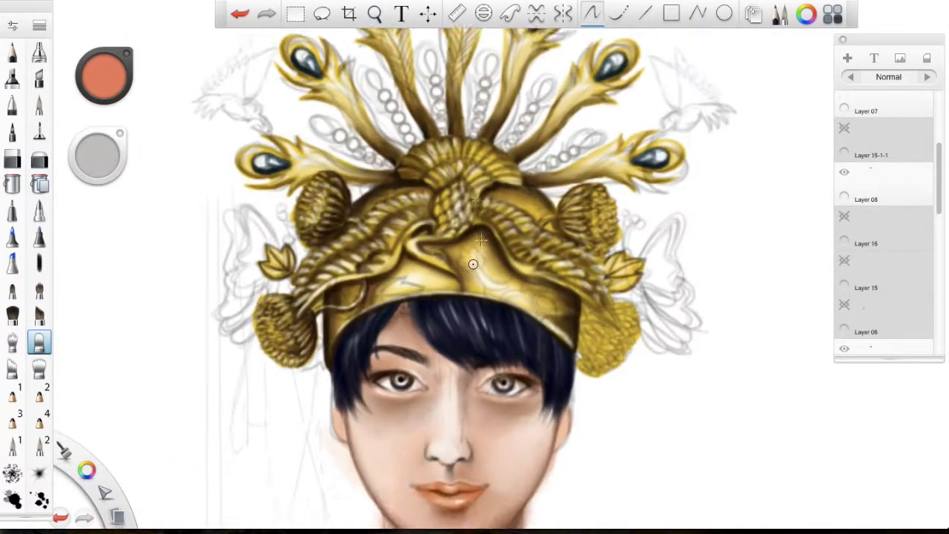
click(844, 129)
click(844, 260)
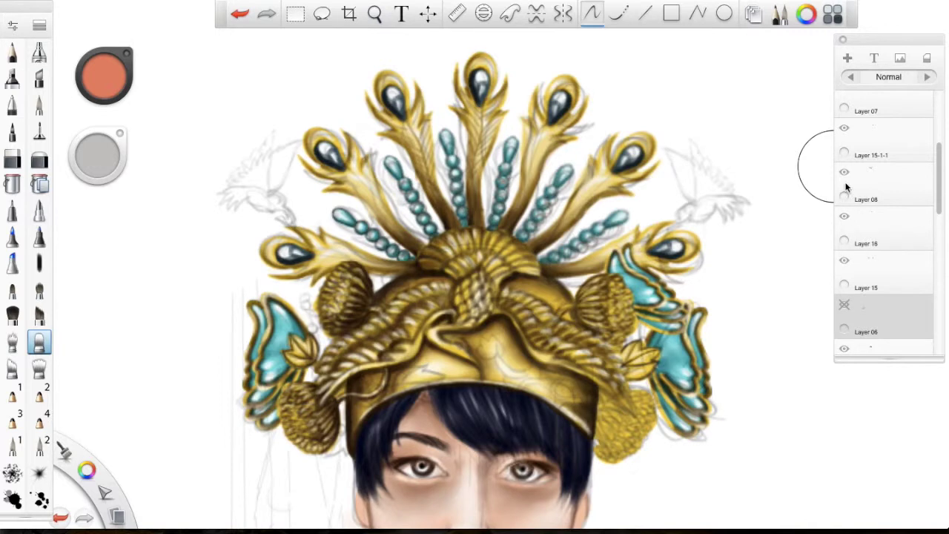
scroll(847, 163, up, 4)
click(853, 141)
scroll(559, 358, down, 3)
scroll(496, 261, up, 2)
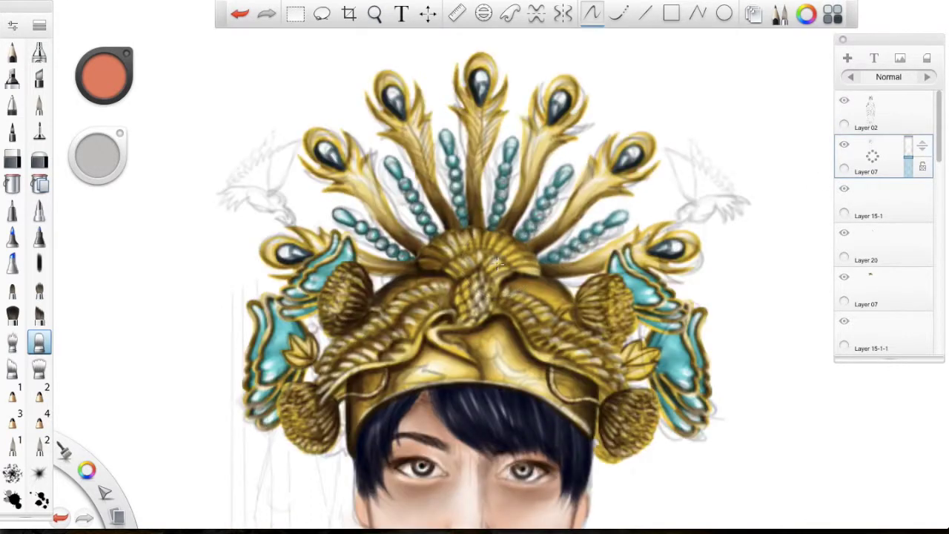
- Examine the painted headdress and face, and how they sit on the whole figure and its sketch
scroll(496, 261, down, 1)
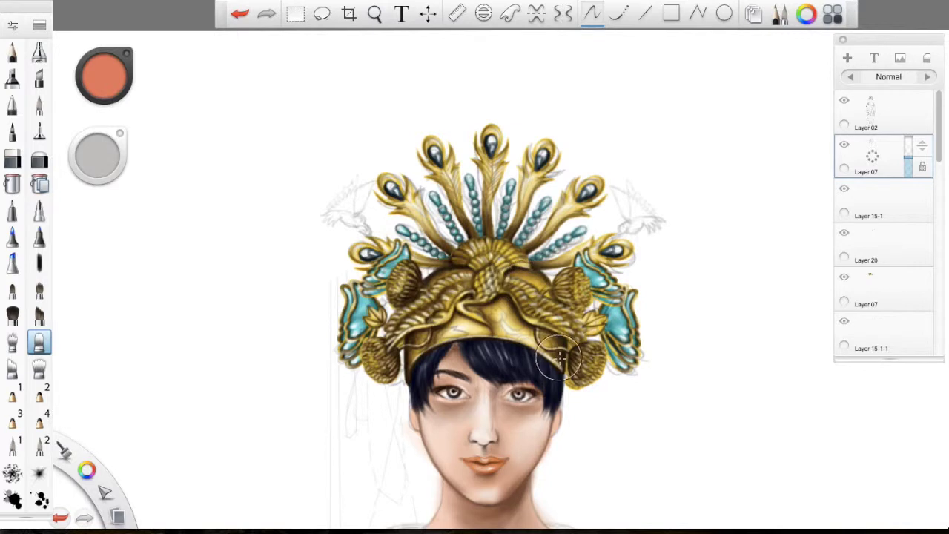
scroll(560, 358, down, 3)
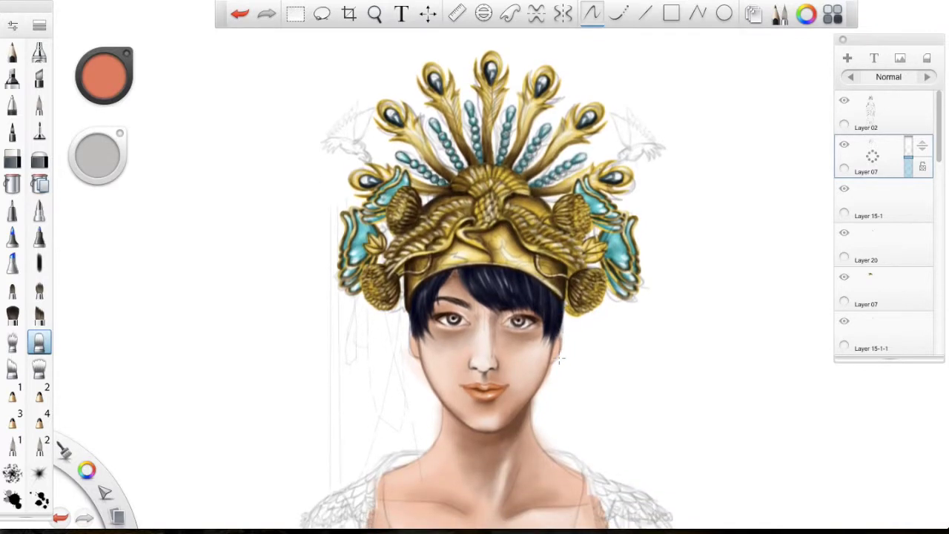
scroll(560, 358, down, 6)
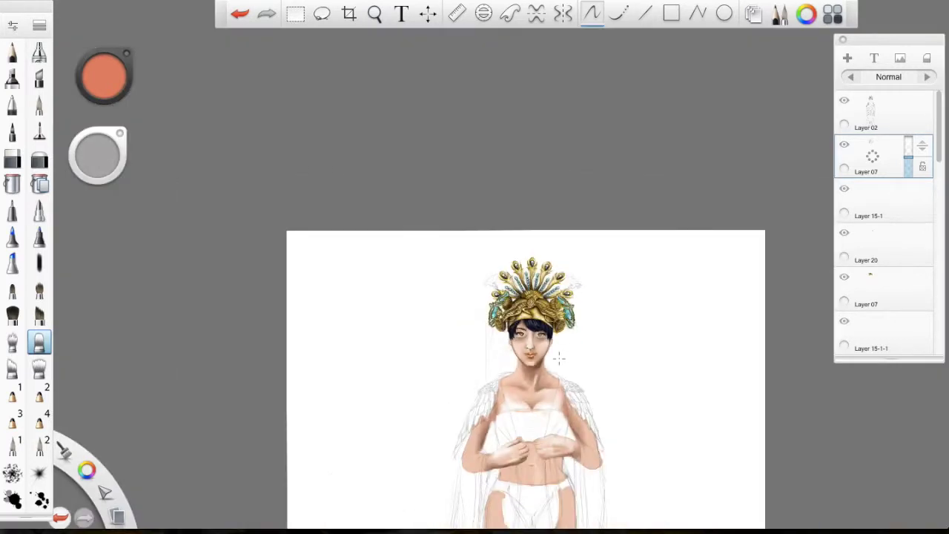
scroll(559, 358, up, 2)
scroll(559, 358, down, 3)
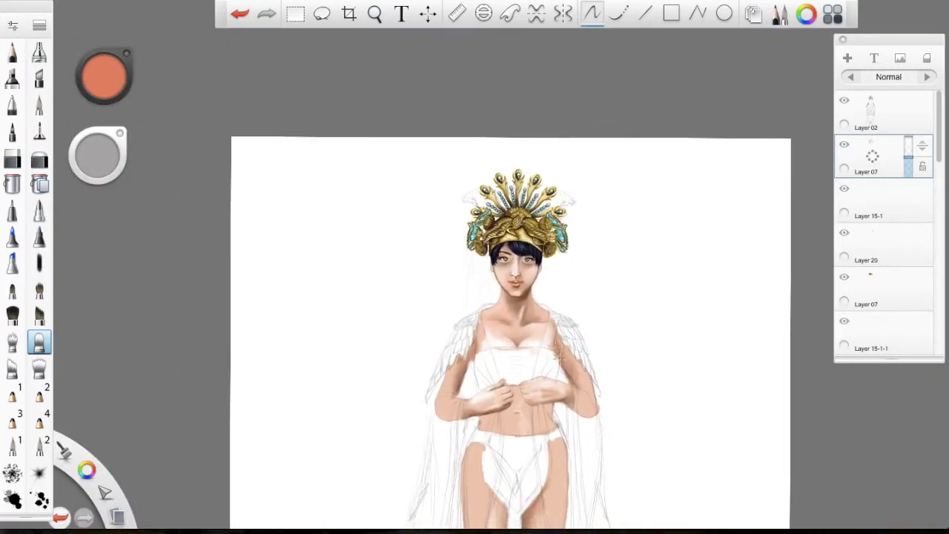
scroll(557, 356, down, 2)
scroll(558, 358, down, 2)
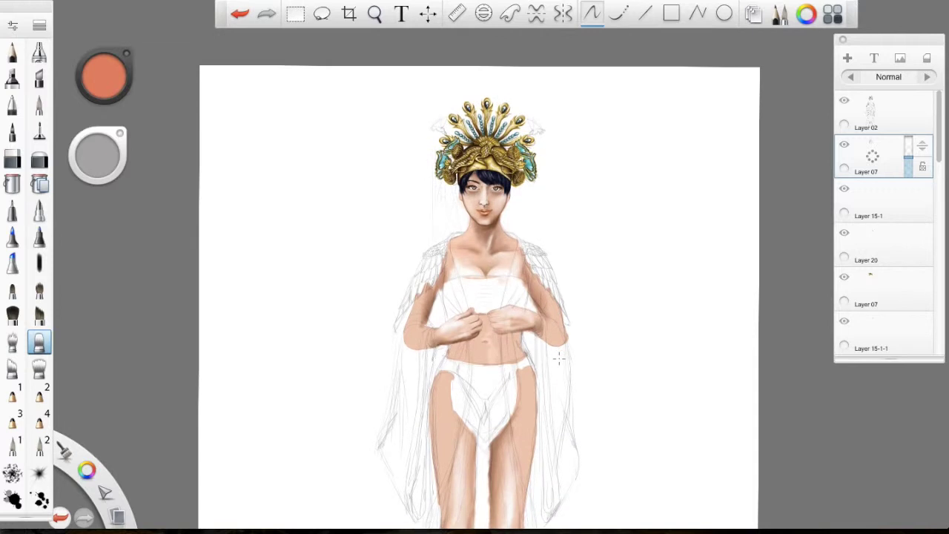
scroll(558, 358, down, 1)
scroll(559, 358, right, 1)
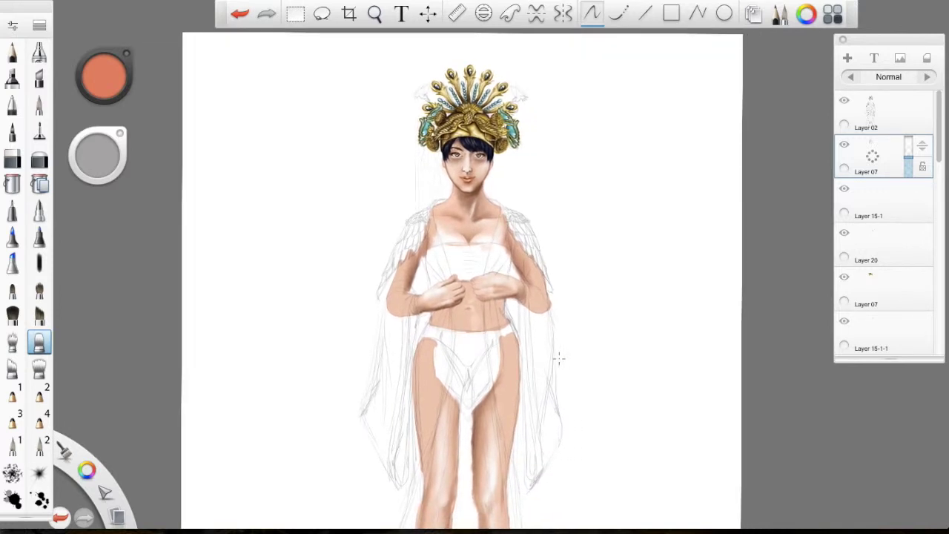
scroll(559, 358, down, 1)
scroll(558, 358, down, 3)
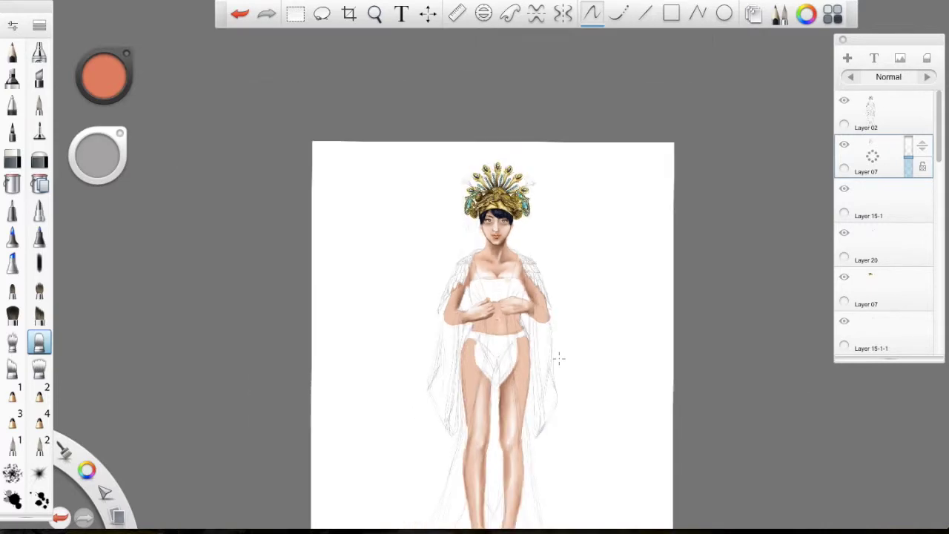